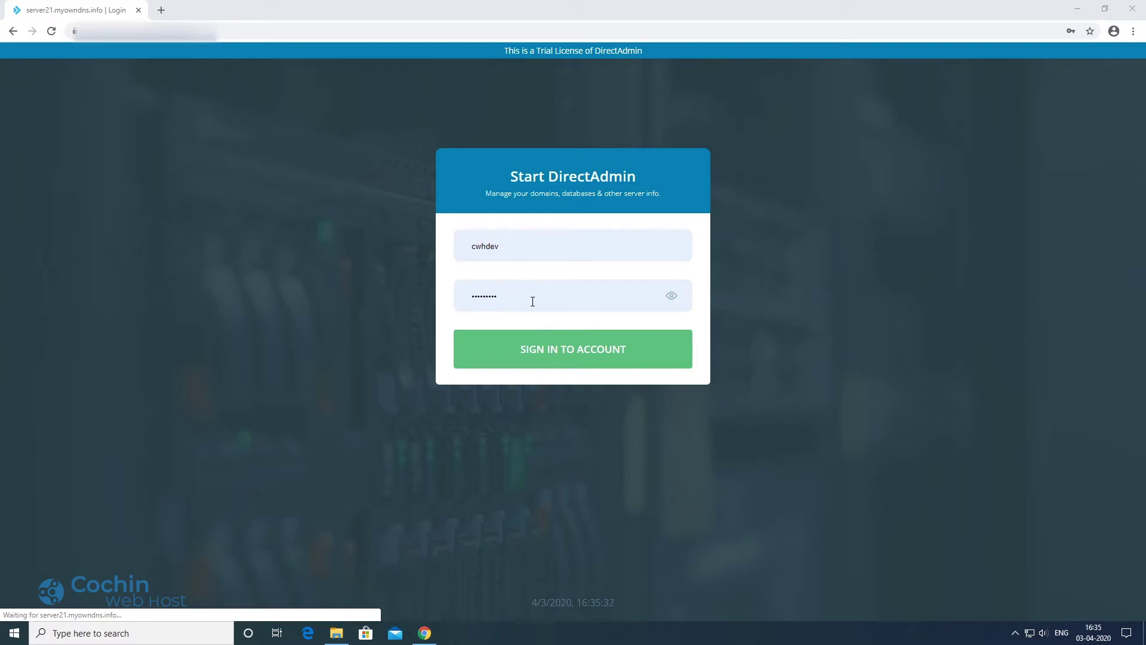
Sign in to DirectAdmin with the account username and password.
{"action": "left_click", "coordinate": [549, 358]}
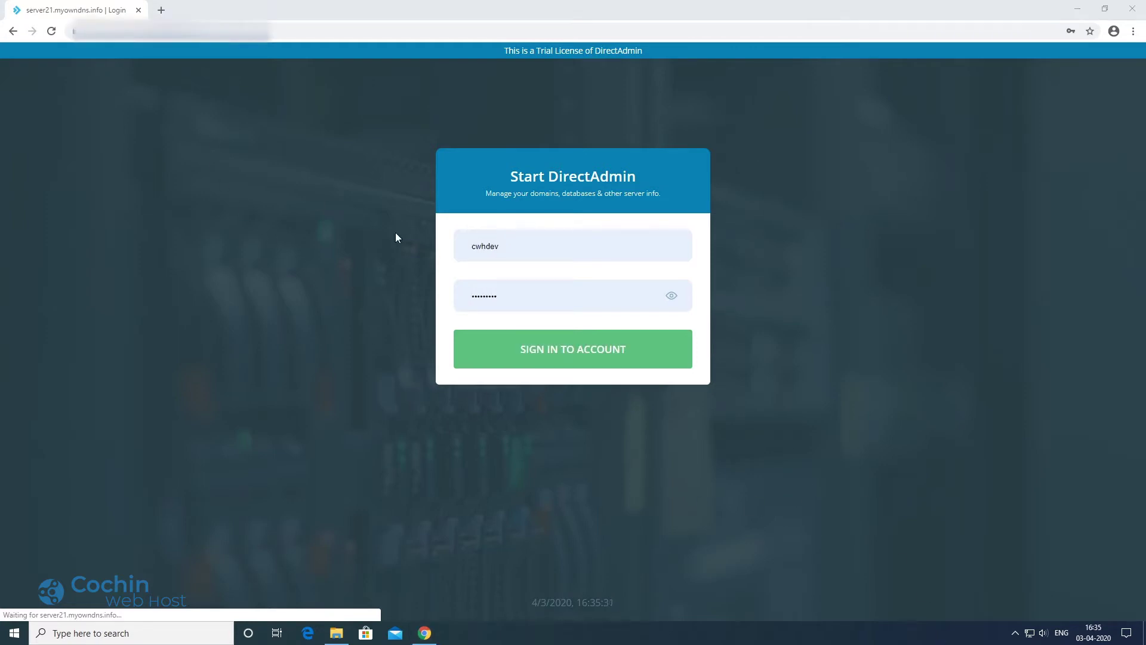
{"action": "left_click", "coordinate": [550, 358]}
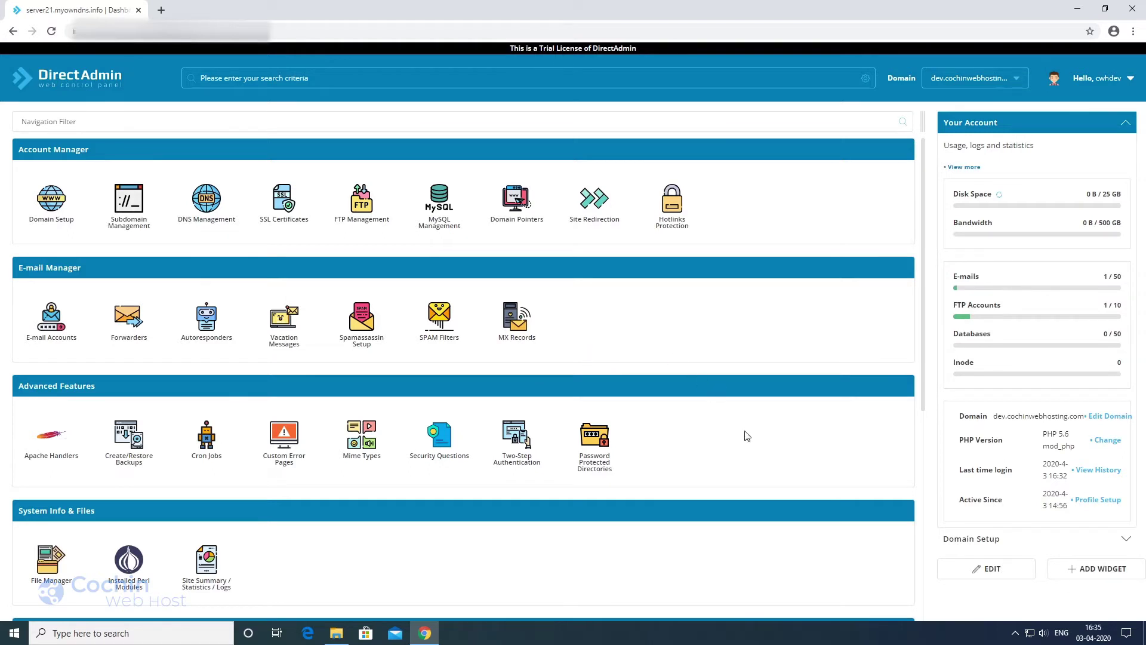
Open the domains folder in DirectAdmin's File Manager.
{"action": "left_click_drag", "start_coordinate": [756, 431], "coordinate": [853, 415]}
{"action": "left_click", "coordinate": [888, 358]}
{"action": "scroll", "coordinate": [928, 417], "scroll_direction": "down", "scroll_amount": 4}
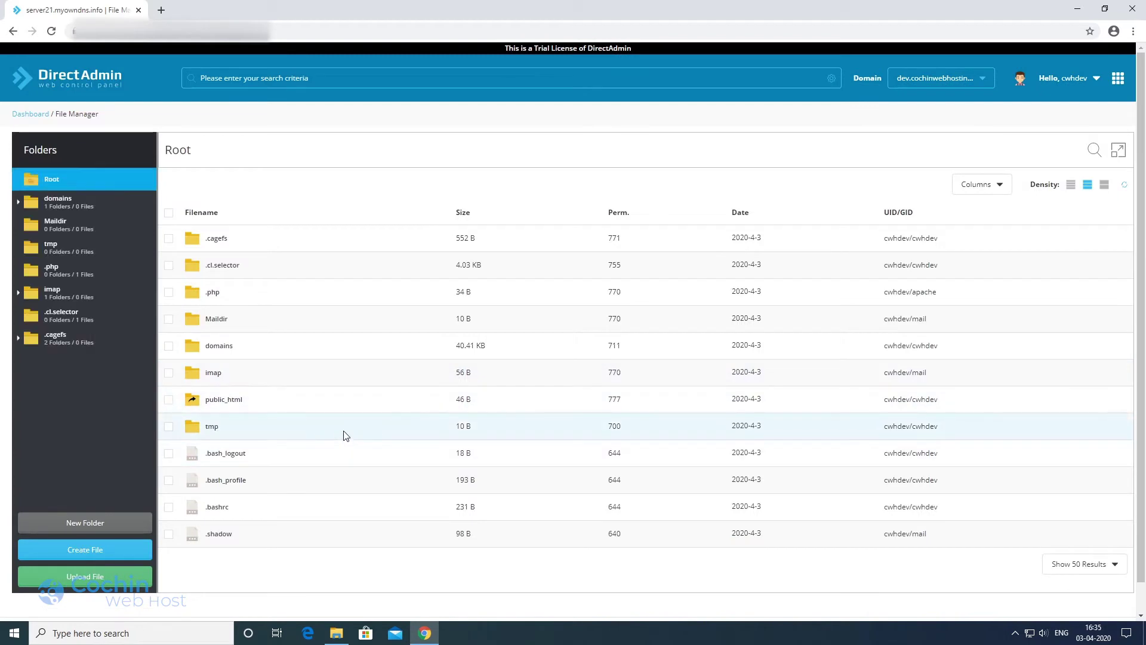
{"action": "right_click", "coordinate": [221, 346]}
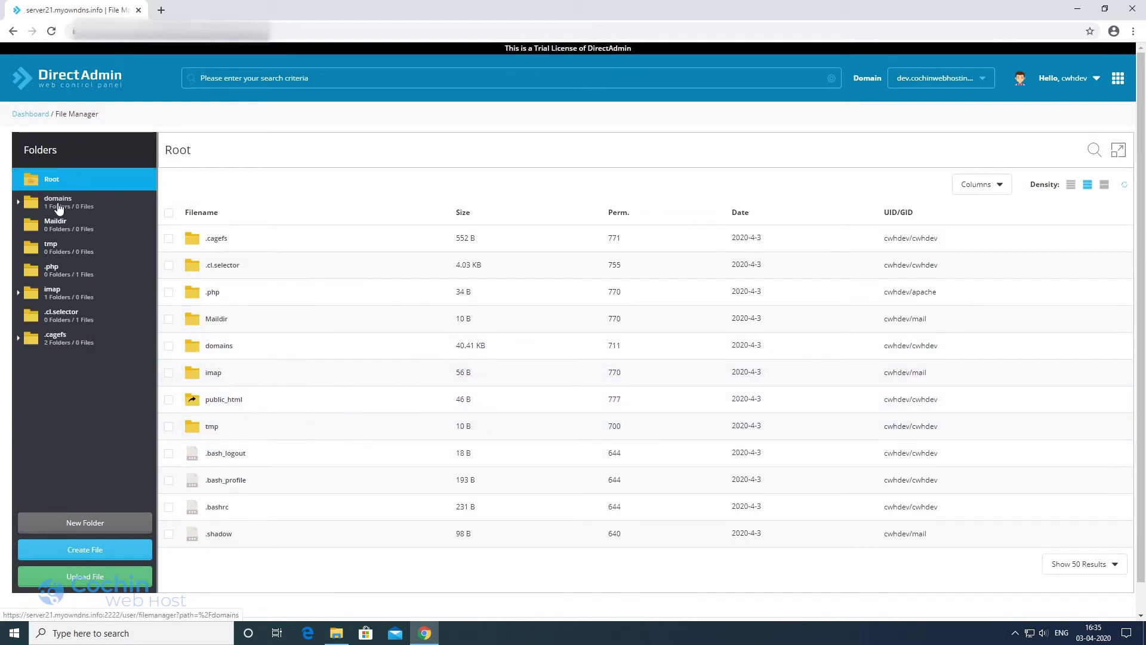
{"action": "right_click", "coordinate": [221, 345]}
{"action": "double_click", "coordinate": [221, 352]}
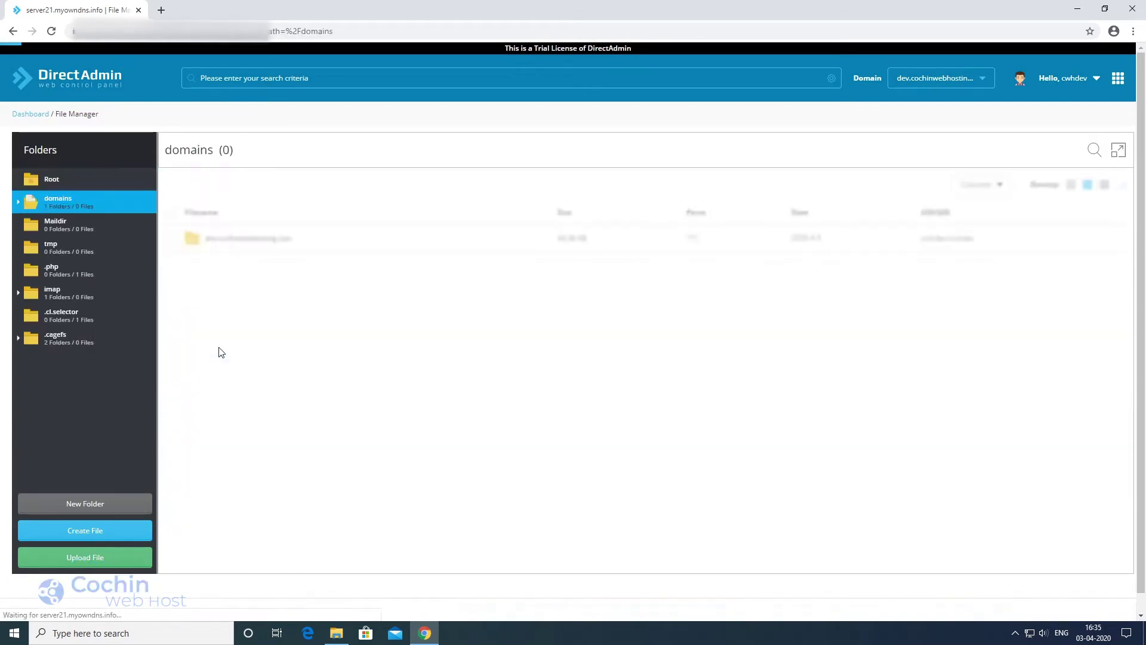
Open the dev.cochinwebhosting.com folder, then bring up the local data folder.
{"action": "right_click", "coordinate": [242, 241]}
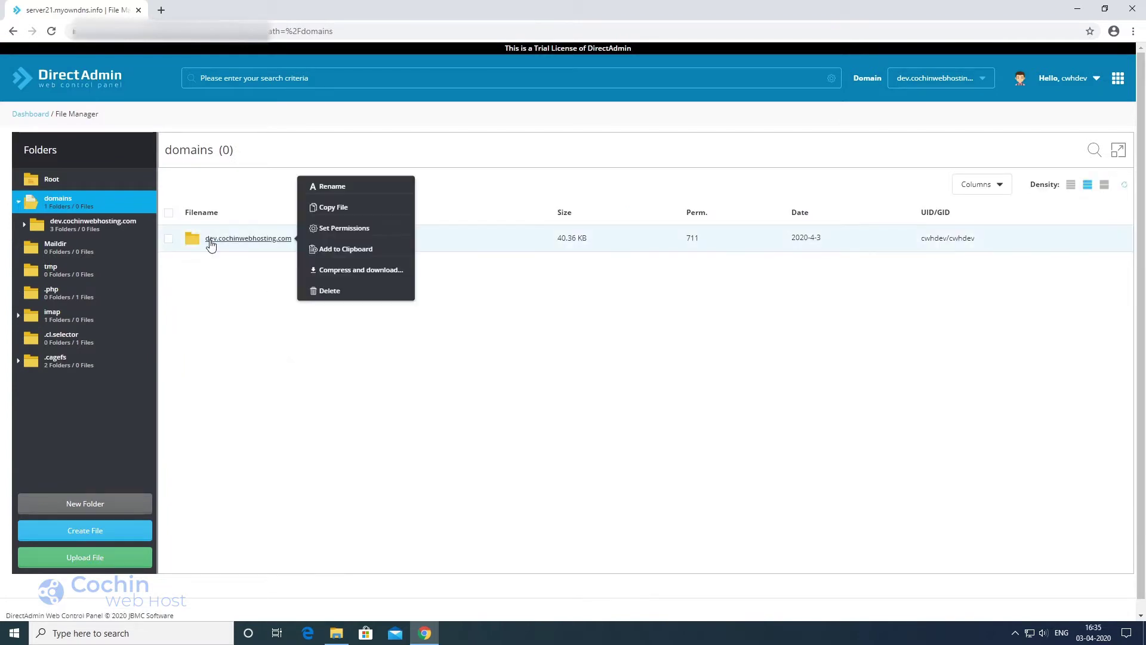
{"action": "left_click", "coordinate": [252, 292]}
{"action": "right_click", "coordinate": [263, 240]}
{"action": "left_click", "coordinate": [263, 241]}
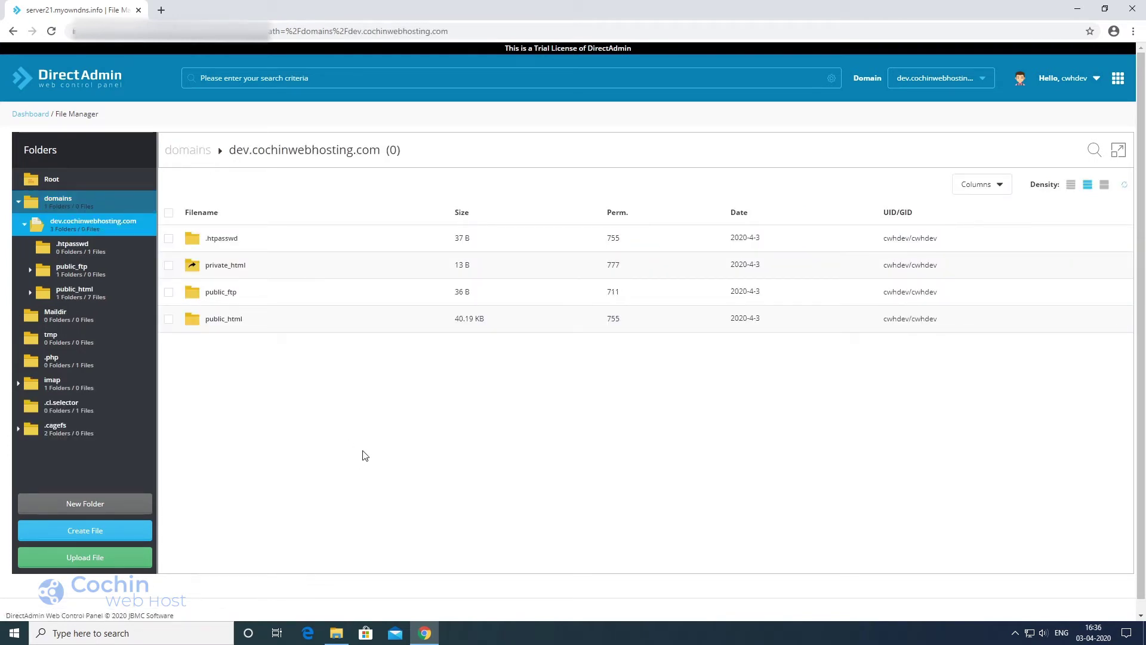
{"action": "left_click", "coordinate": [336, 633]}
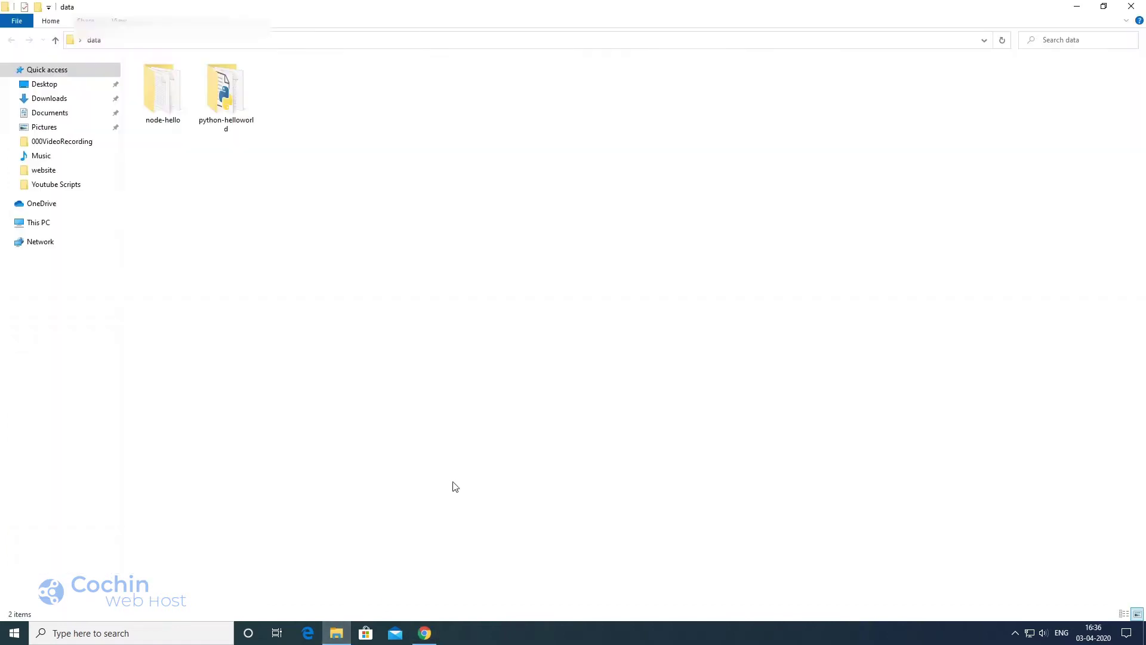
Compress the python-helloworld folder into python-helloworld.zip using ZIP format.
{"action": "left_click", "coordinate": [226, 104]}
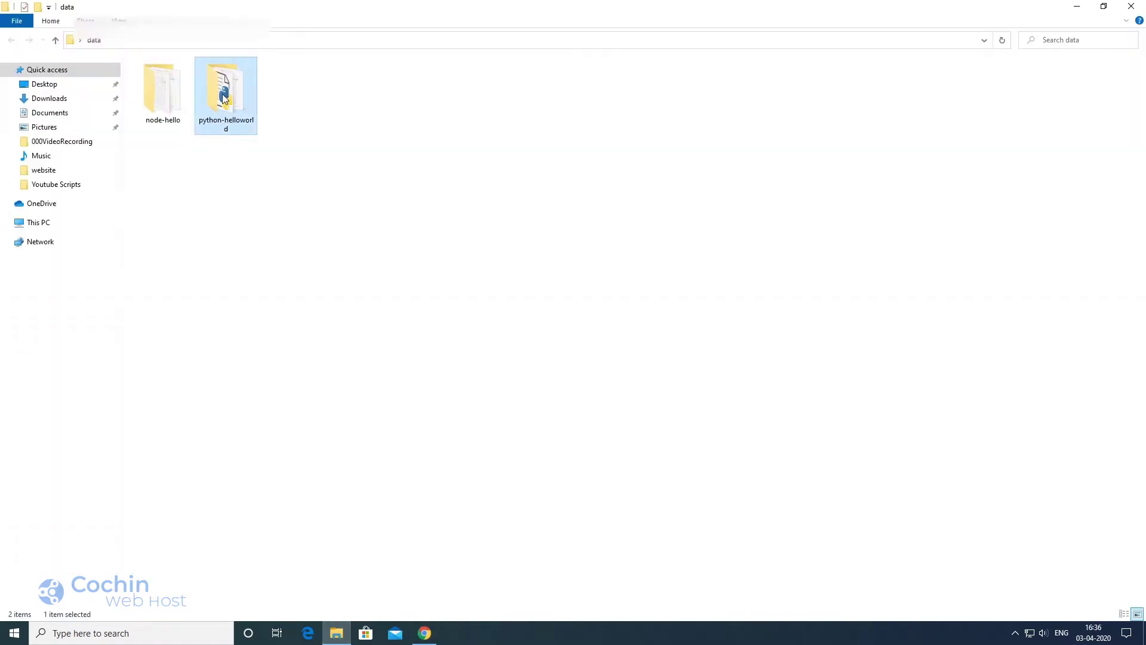
{"action": "double_click", "coordinate": [224, 99]}
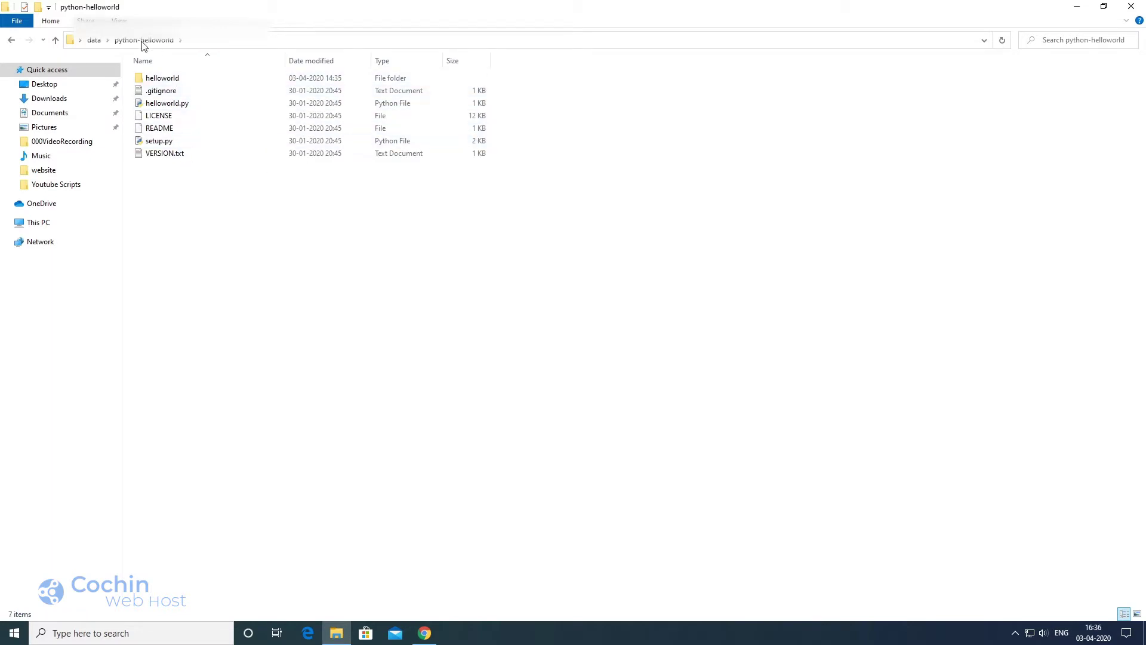
{"action": "left_click", "coordinate": [94, 39]}
{"action": "right_click", "coordinate": [228, 85]}
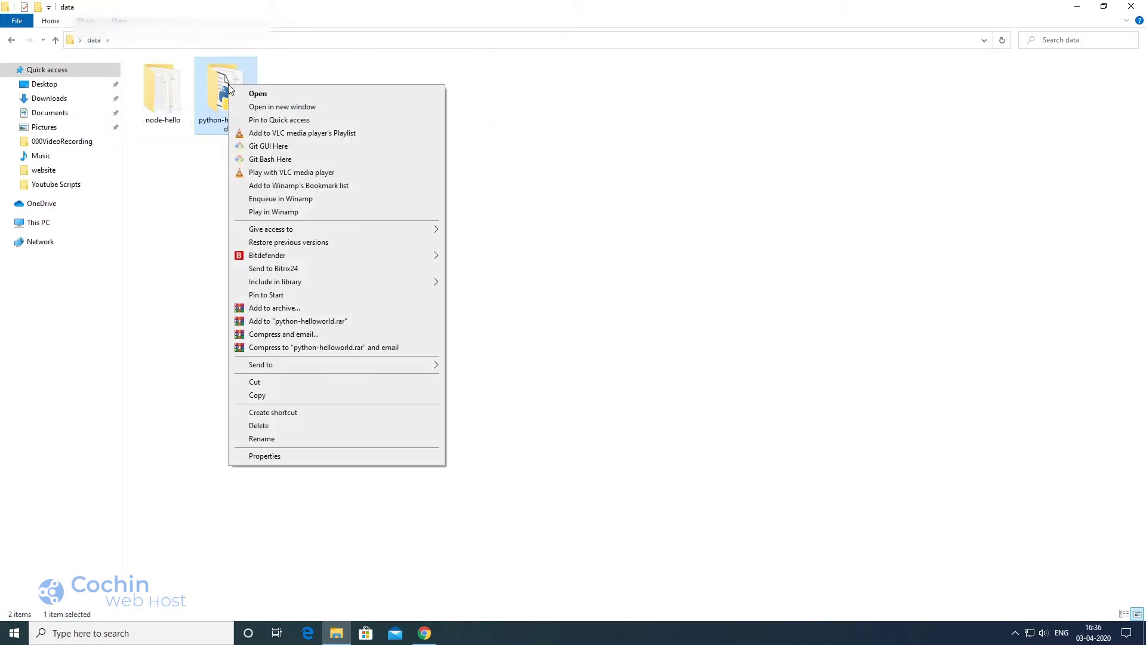
{"action": "left_click", "coordinate": [296, 308]}
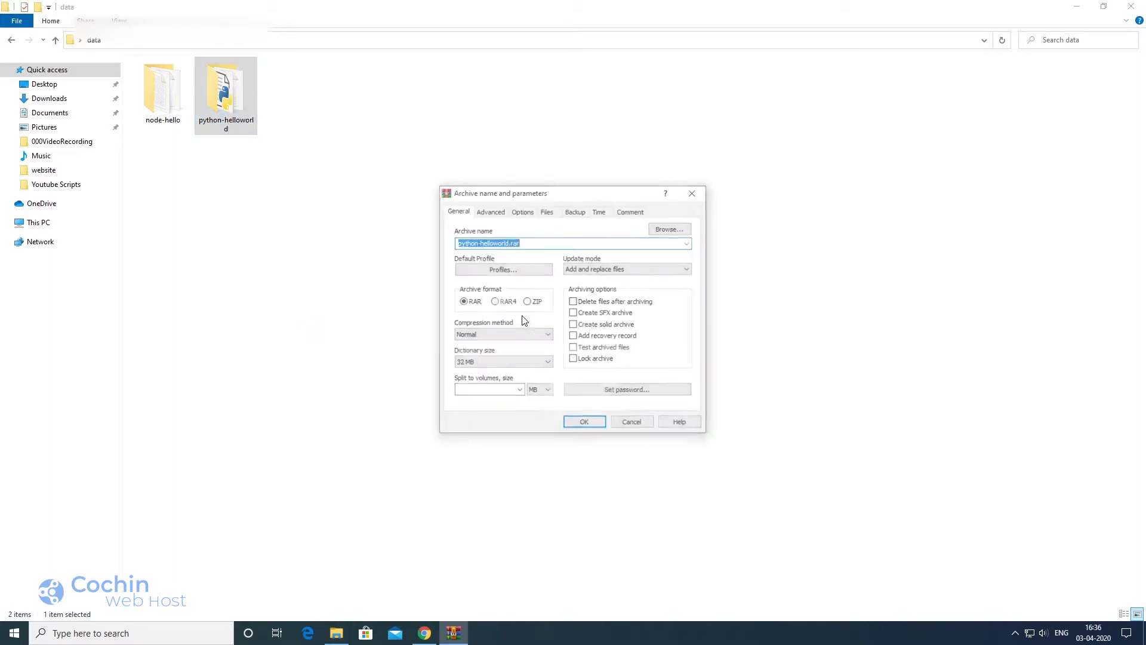
{"action": "left_click", "coordinate": [527, 301]}
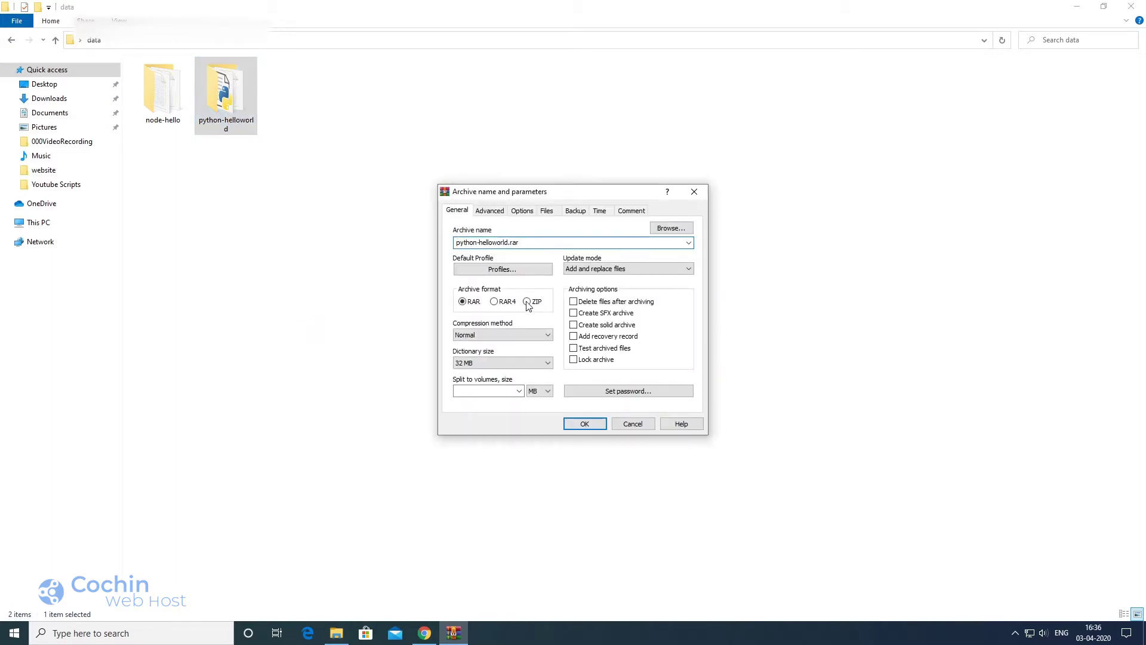
{"action": "left_click", "coordinate": [585, 423]}
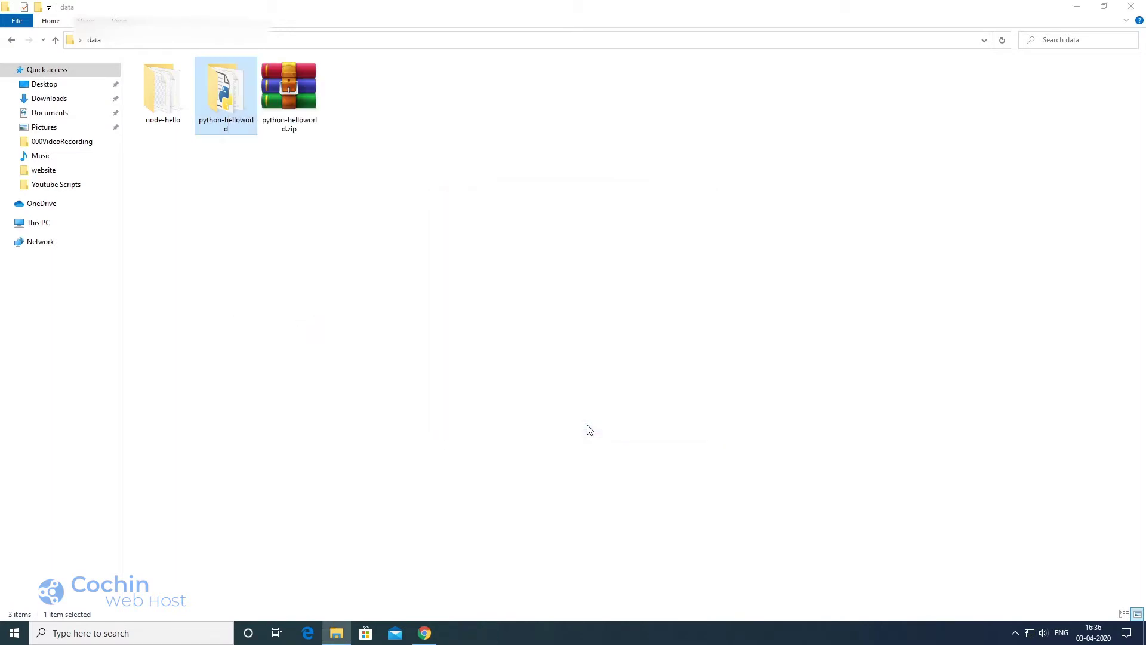
{"action": "left_click", "coordinate": [316, 154]}
{"action": "left_click", "coordinate": [300, 109]}
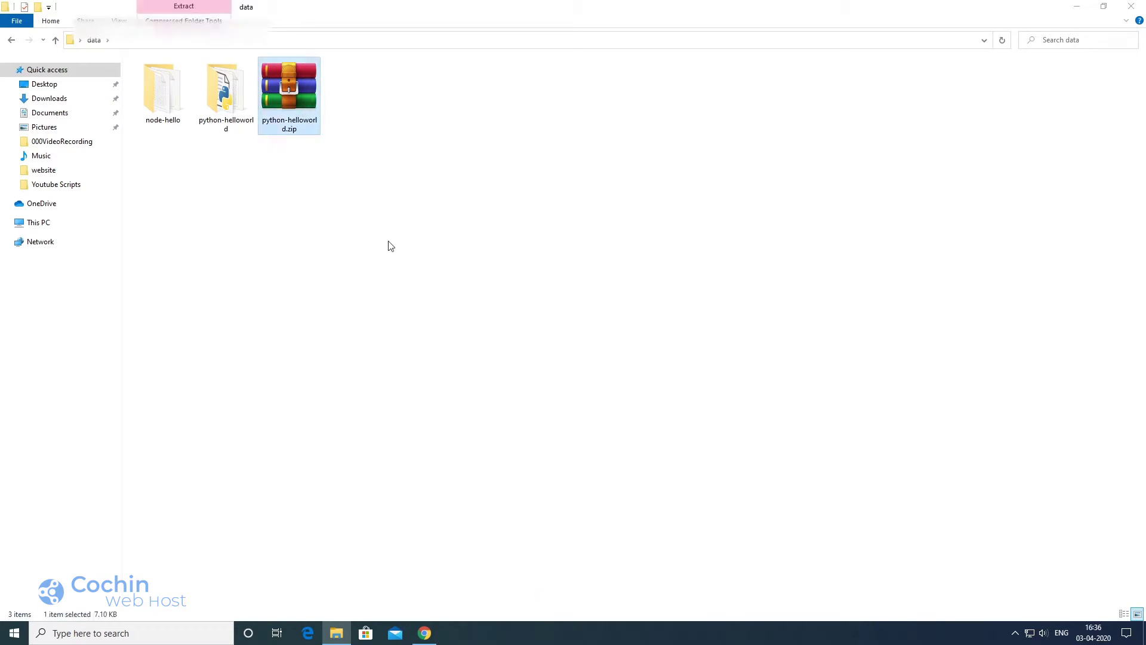
{"action": "left_click", "coordinate": [424, 634]}
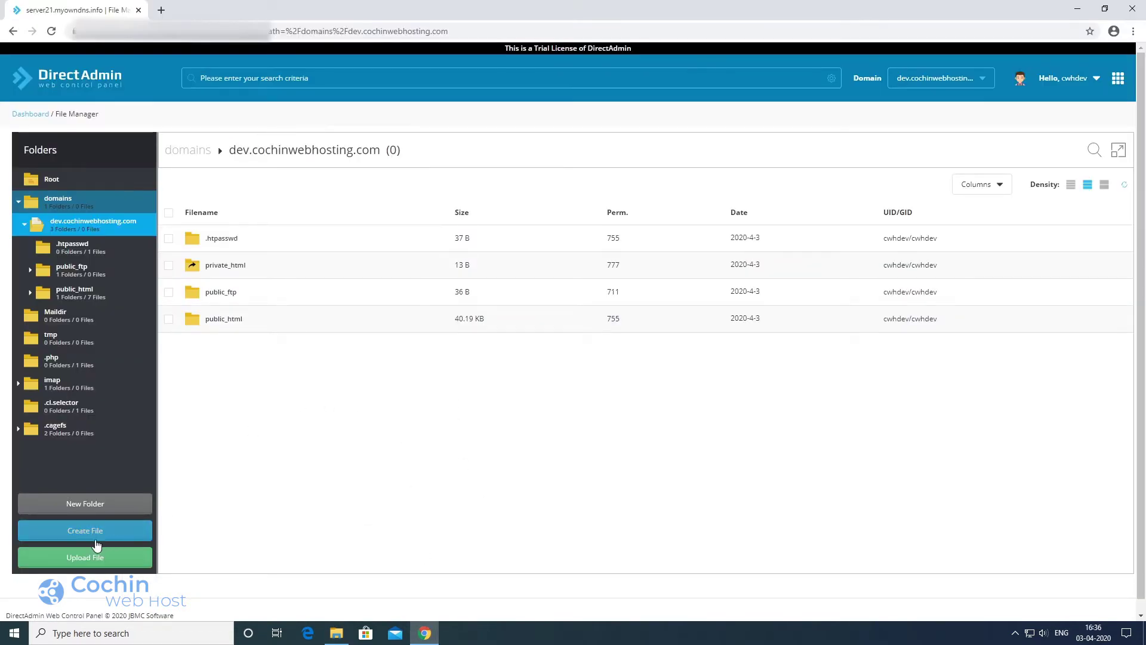
Upload python-helloworld.zip from Desktop > data into the dev.cochinwebhosting.com folder.
{"action": "left_click", "coordinate": [84, 557]}
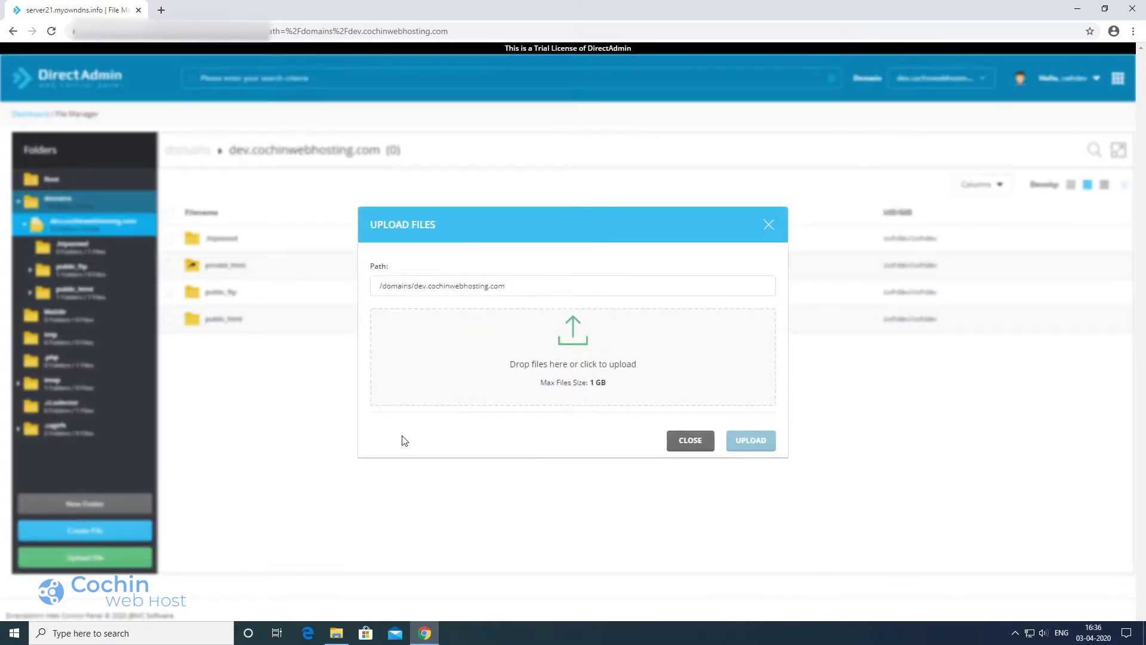
{"action": "left_click", "coordinate": [577, 358]}
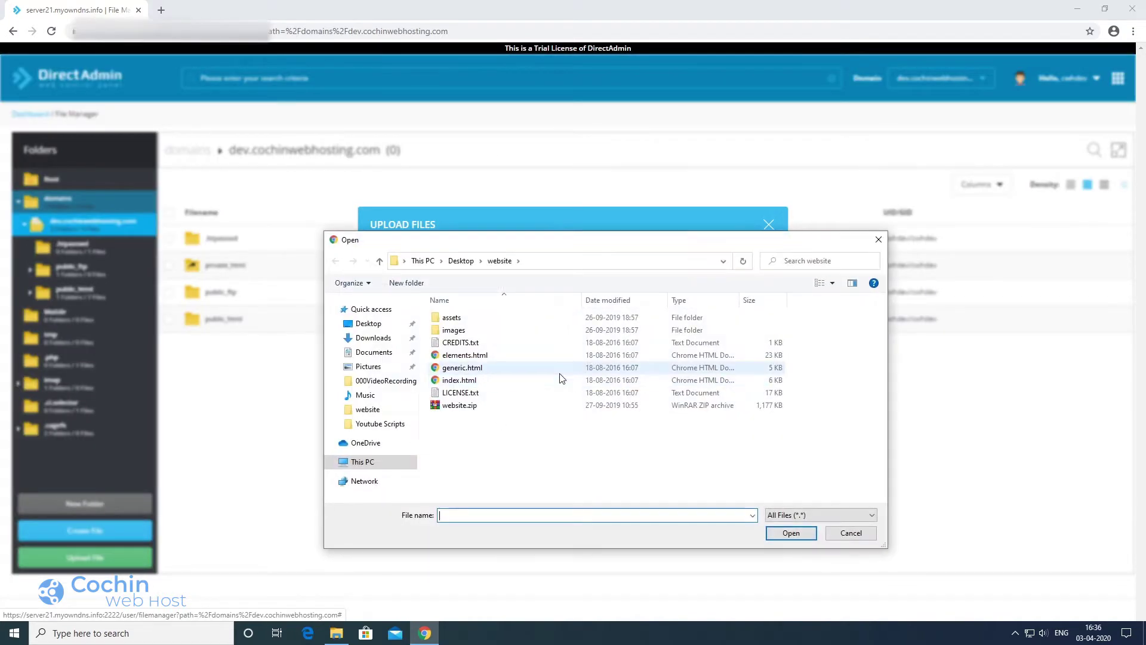
{"action": "left_click", "coordinate": [460, 261]}
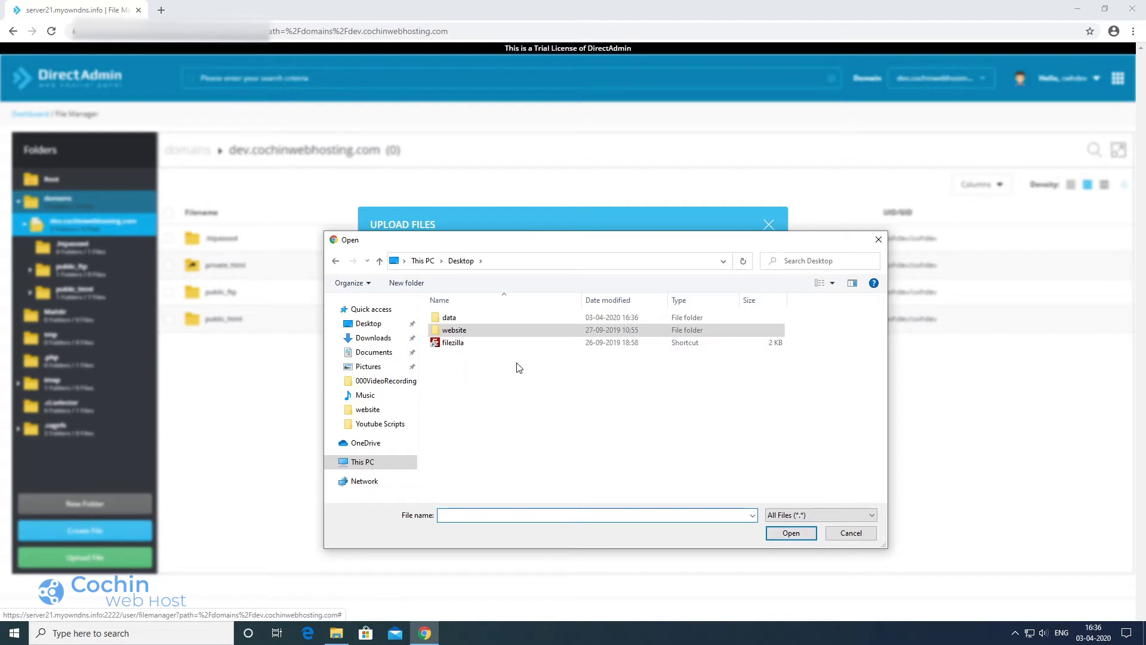
{"action": "double_click", "coordinate": [454, 318]}
{"action": "left_click", "coordinate": [489, 344]}
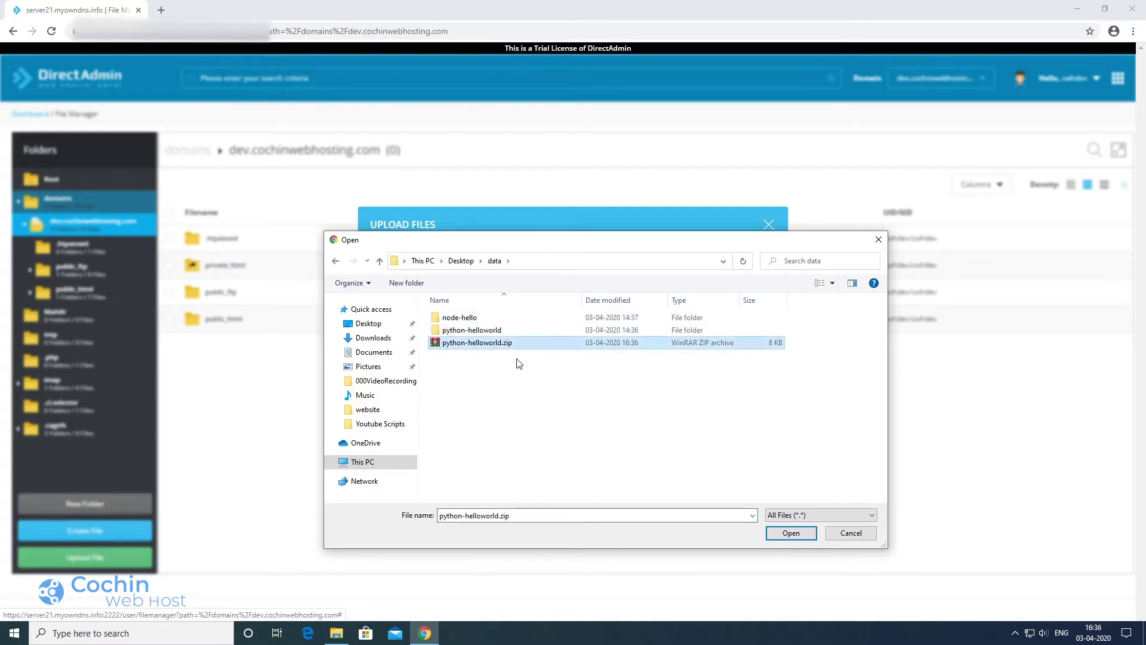
{"action": "left_click", "coordinate": [791, 533]}
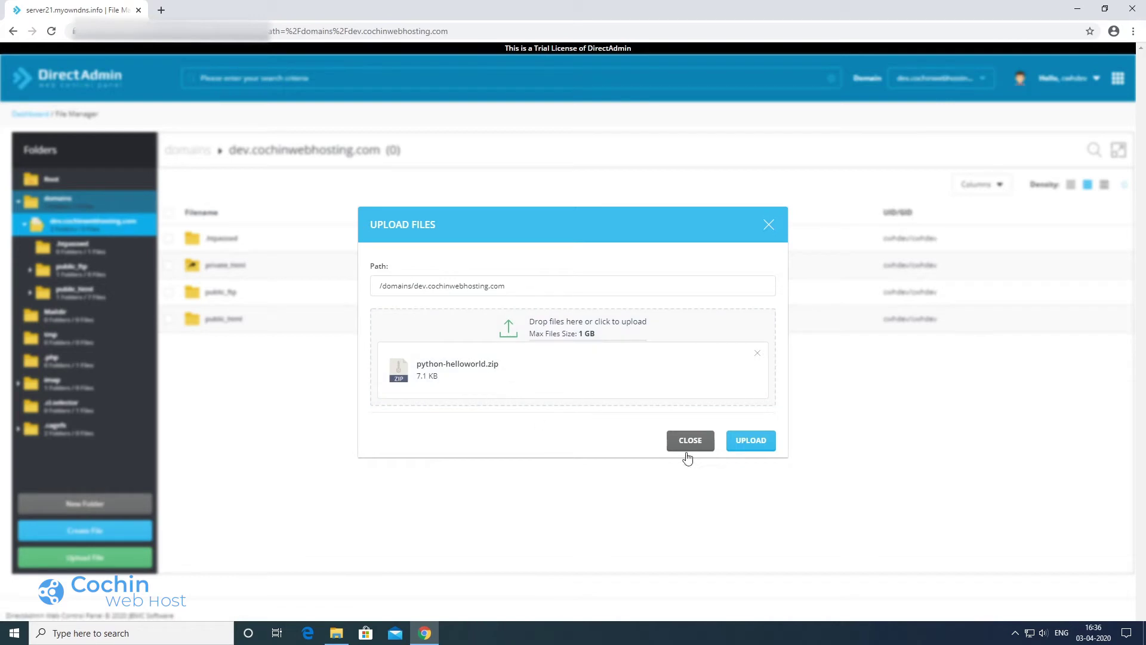
{"action": "left_click", "coordinate": [746, 445]}
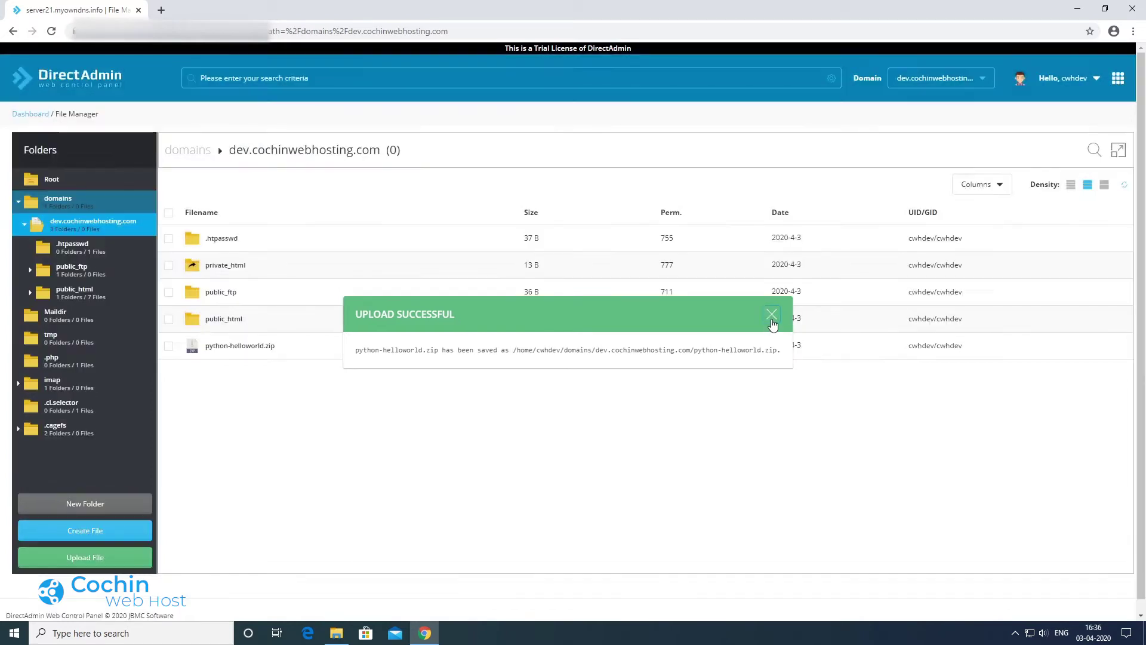
Extract python-helloworld.zip into the dev.cochinwebhosting.com folder.
{"action": "right_click", "coordinate": [281, 346]}
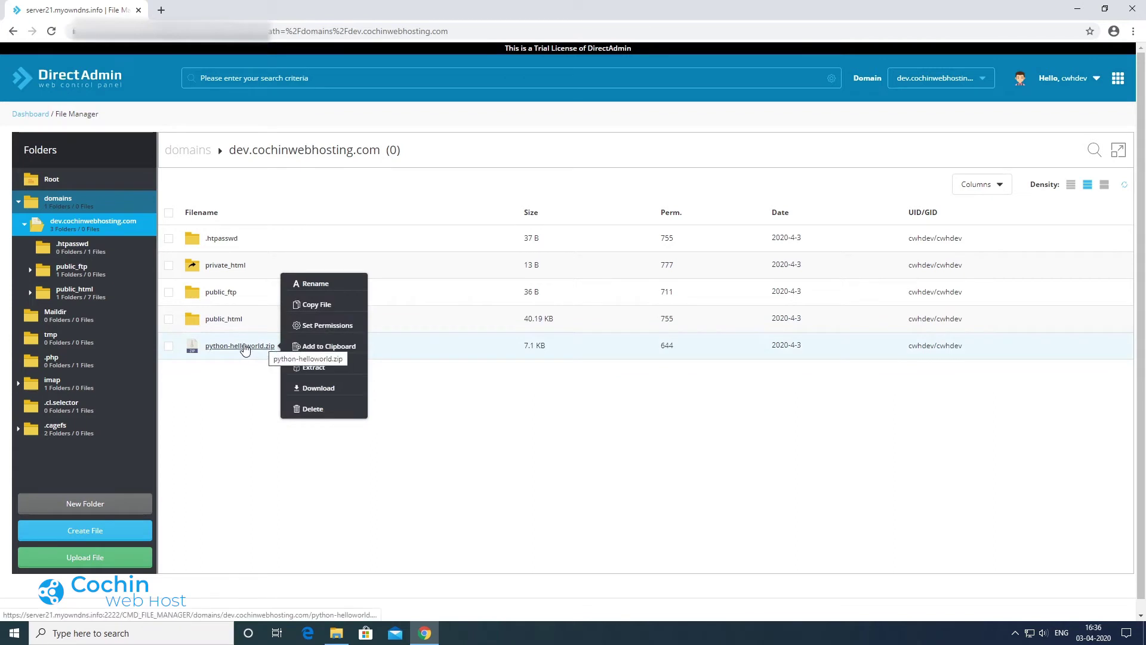
{"action": "left_click", "coordinate": [234, 379]}
{"action": "right_click", "coordinate": [239, 346]}
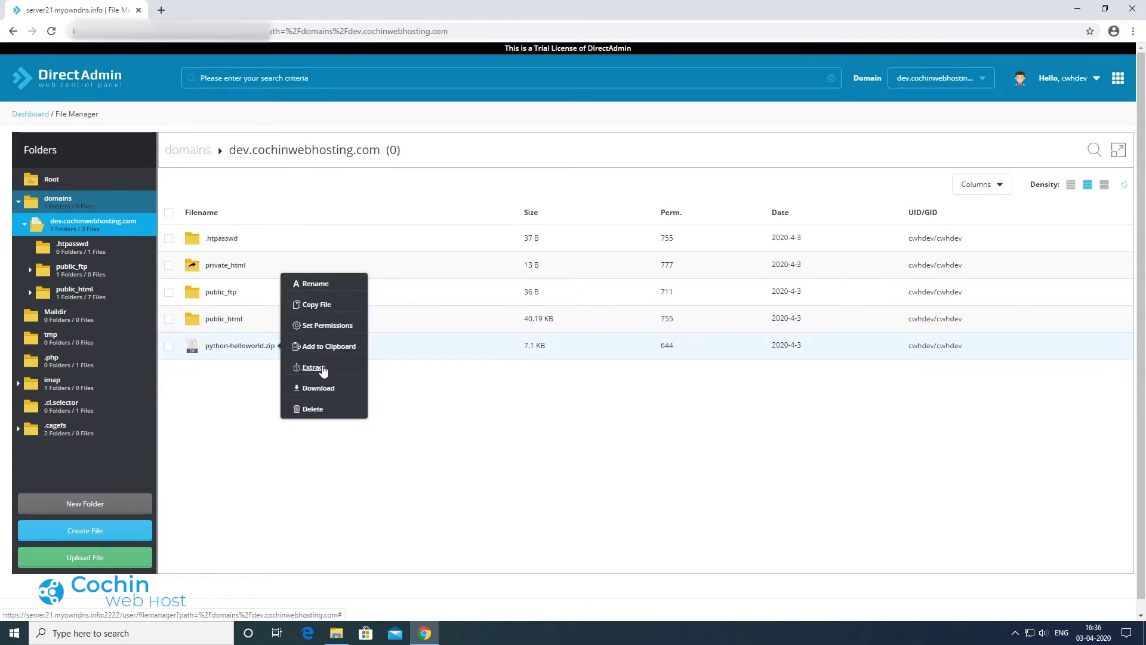
{"action": "left_click", "coordinate": [322, 369]}
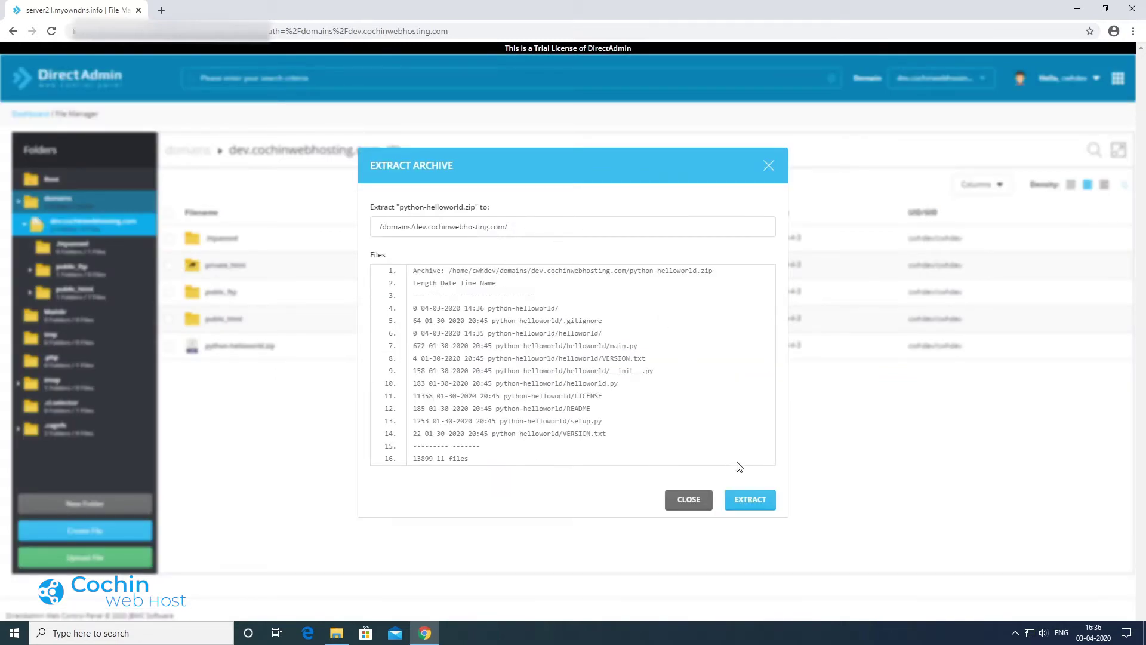
{"action": "left_click", "coordinate": [747, 501]}
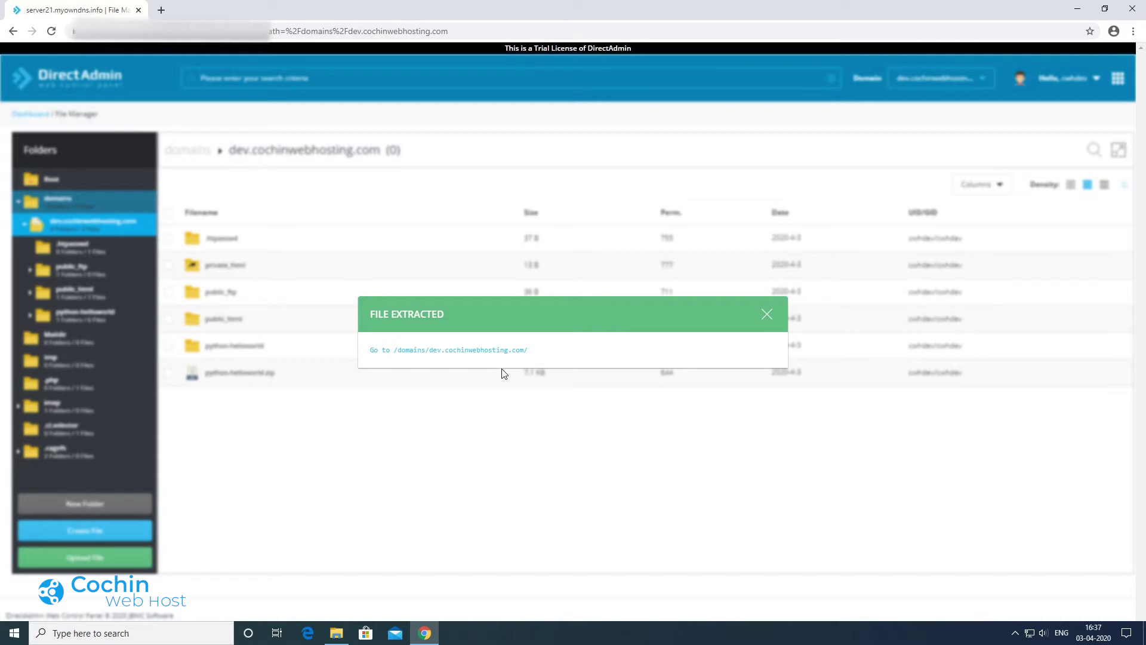
{"action": "left_click", "coordinate": [768, 318]}
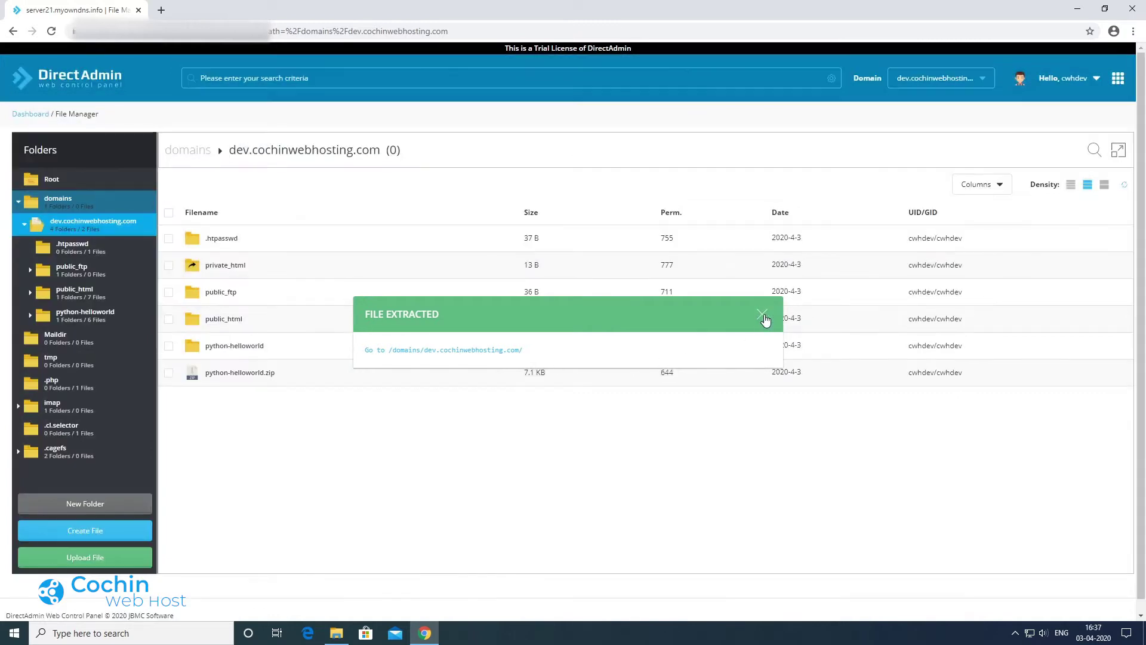
Open the python-helloworld folder and open the Dashboard link in a new tab.
{"action": "right_click", "coordinate": [238, 347]}
{"action": "left_click", "coordinate": [206, 427]}
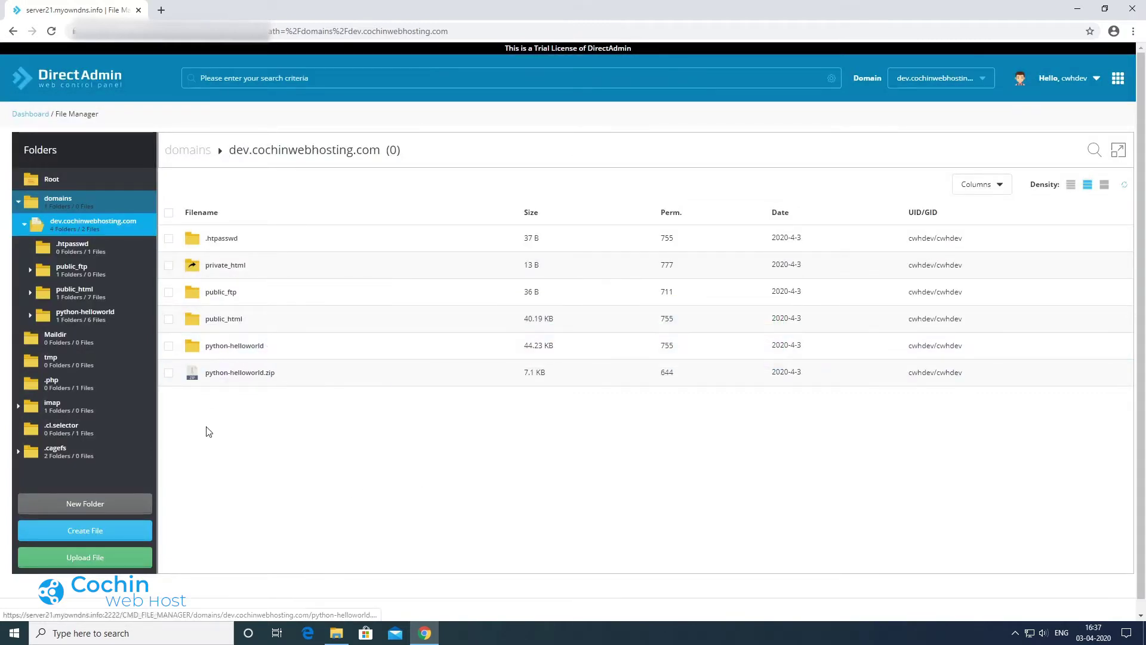
{"action": "right_click", "coordinate": [247, 349]}
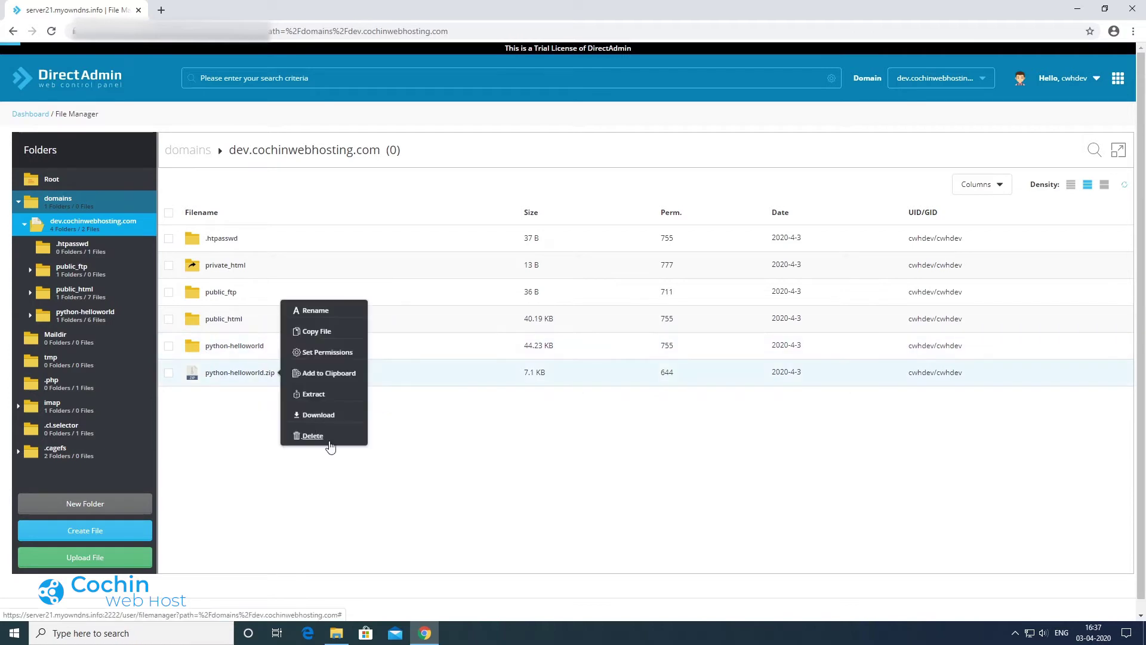
{"action": "left_click", "coordinate": [248, 349]}
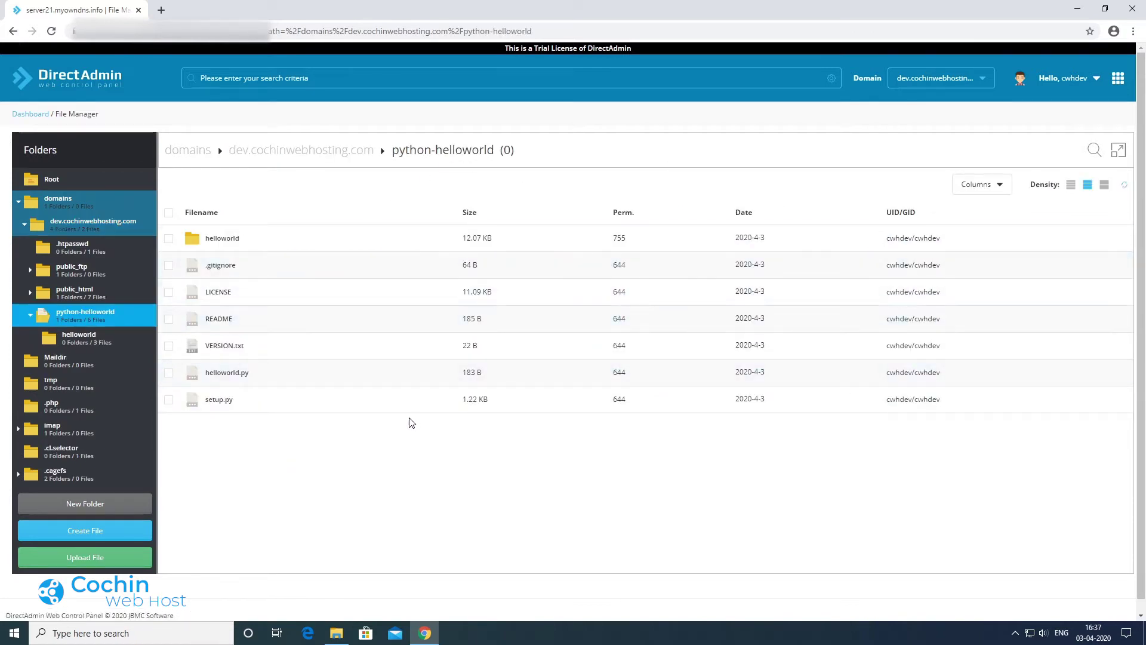
{"action": "right_click", "coordinate": [32, 115]}
{"action": "left_click", "coordinate": [73, 122]}
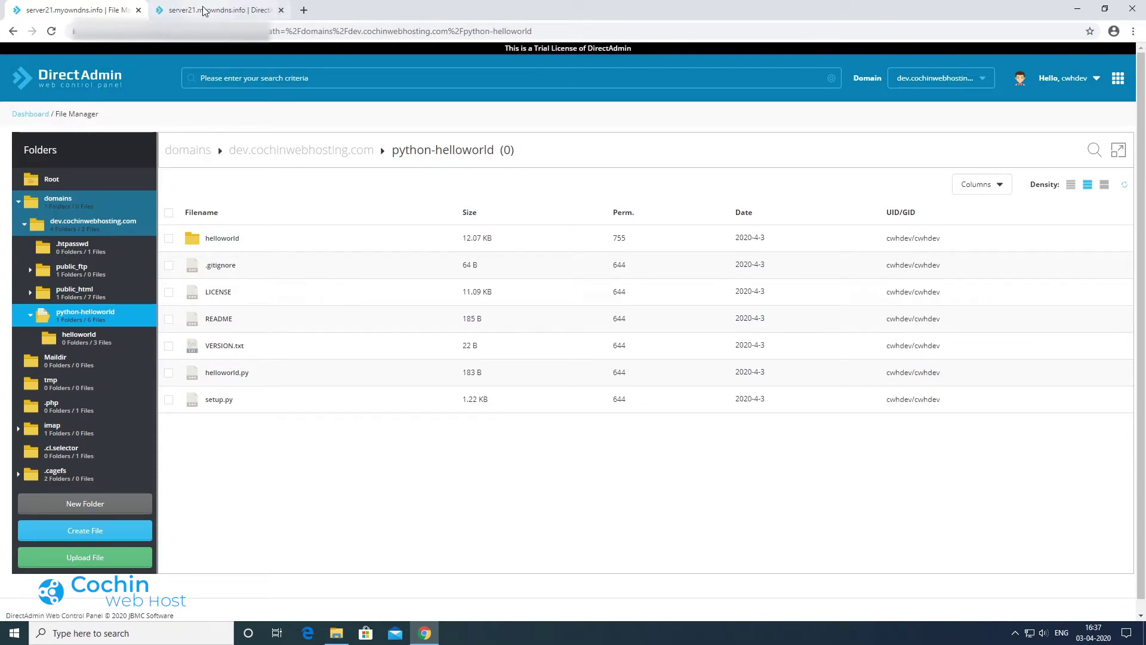
In the new dashboard tab, open Setup Python App and bring up the Create Application form.
{"action": "left_click", "coordinate": [204, 11]}
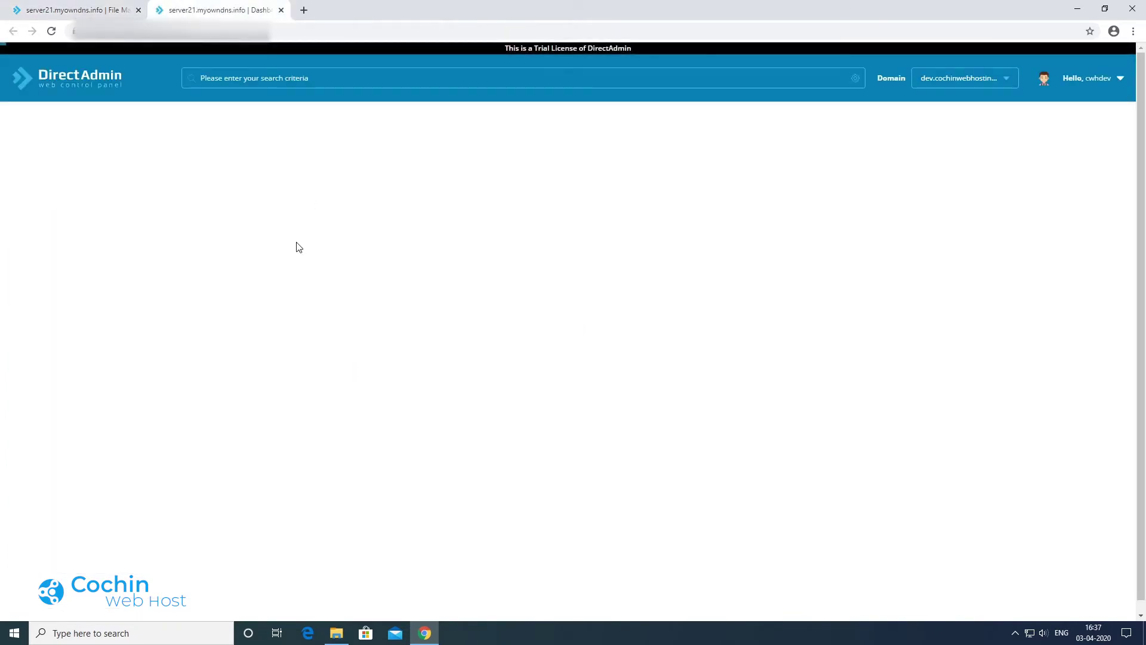
{"action": "scroll", "coordinate": [98, 328], "scroll_direction": "down", "scroll_amount": 5}
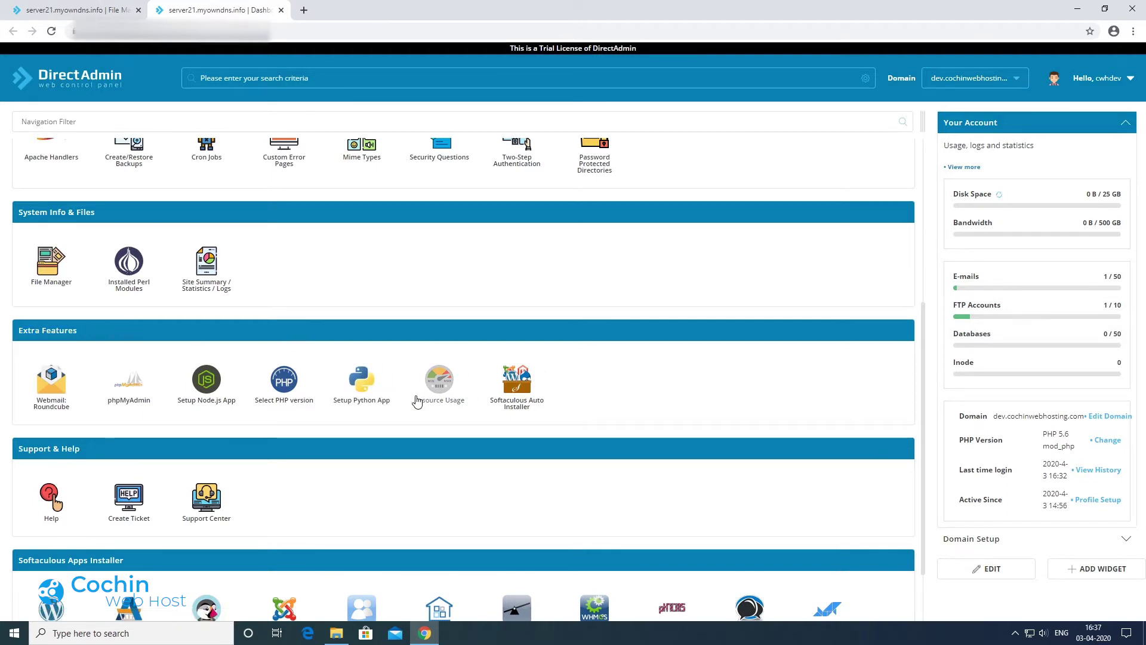
{"action": "left_click", "coordinate": [363, 382]}
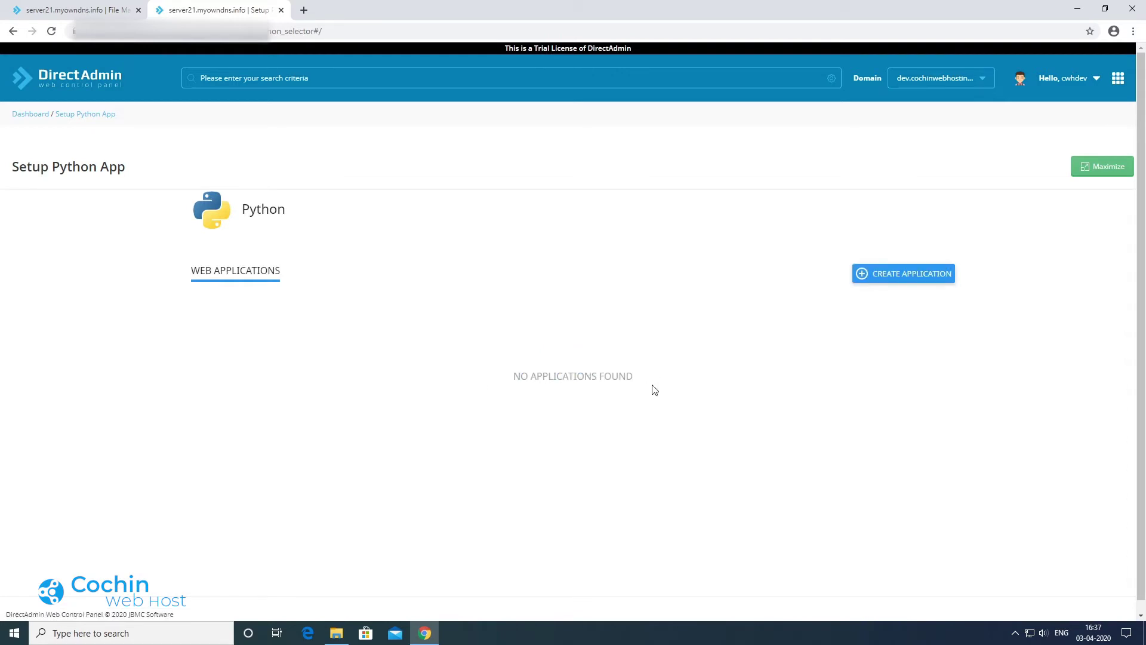
{"action": "left_click", "coordinate": [894, 279]}
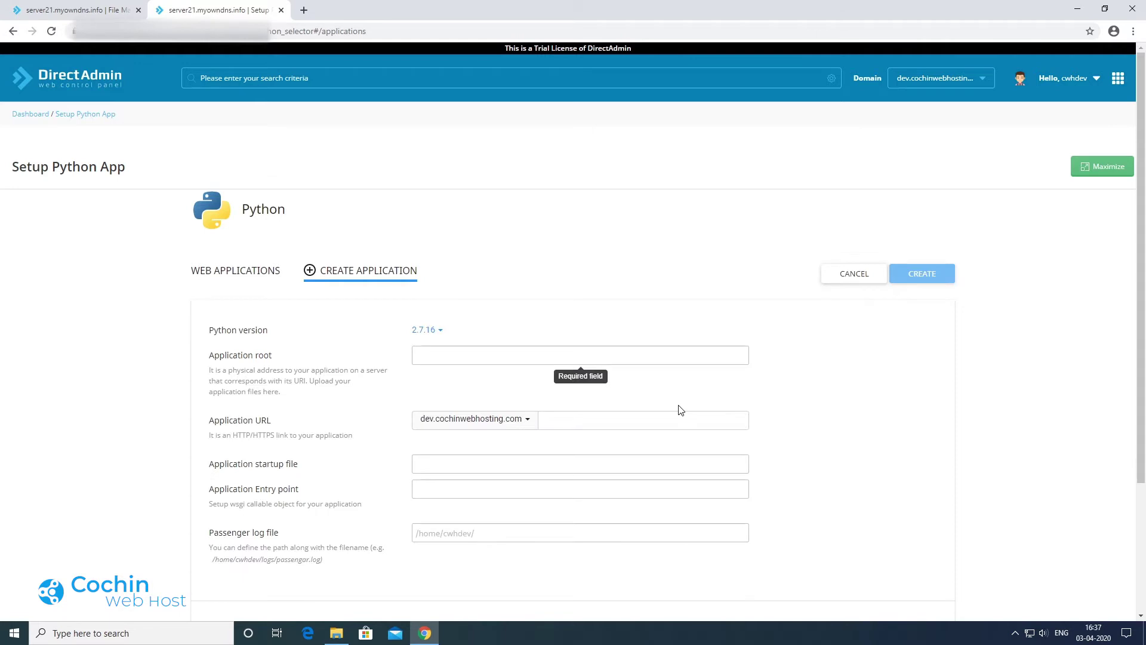
Choose Python version 3.7.3 and start the application root path with /home.
{"action": "left_click", "coordinate": [436, 331]}
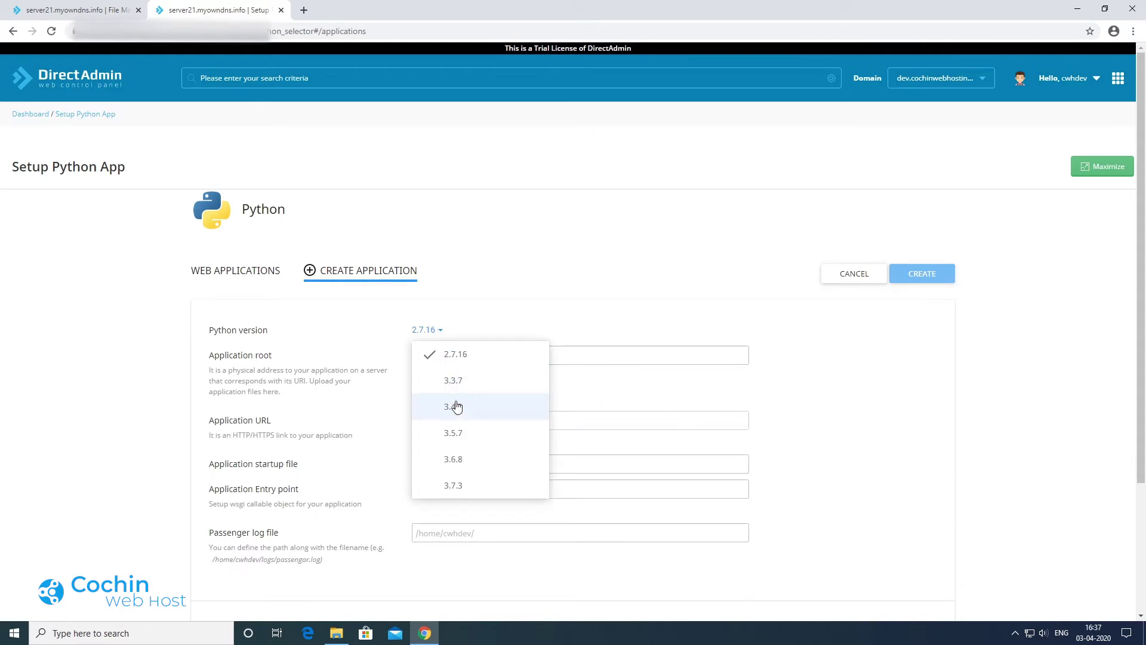
{"action": "left_click", "coordinate": [461, 486]}
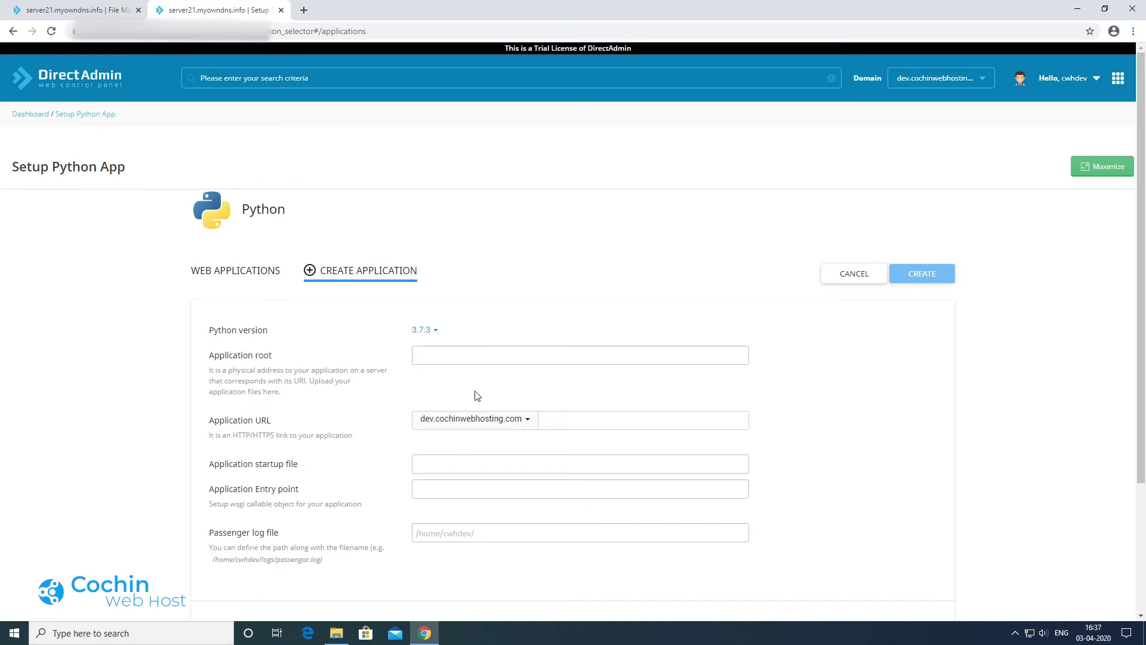
{"action": "left_click", "coordinate": [451, 359]}
{"action": "left_click", "coordinate": [444, 352]}
{"action": "type", "text": "/home/cwhdev/"}
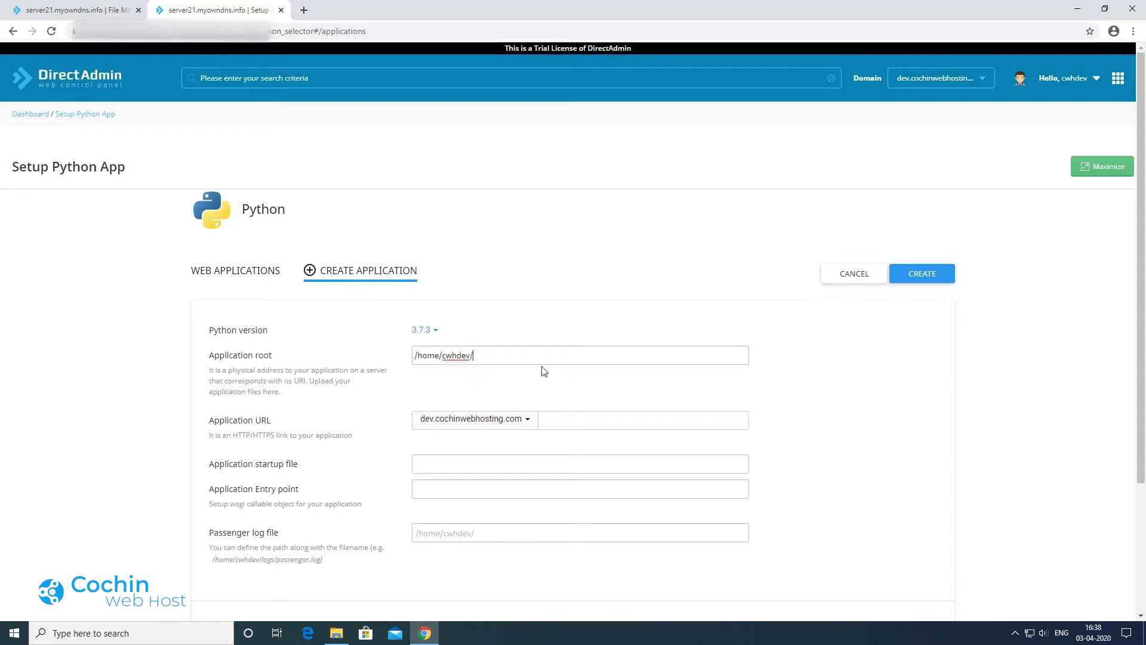
Copy the domains folder name from the File Manager breadcrumb into the root path, followed by /.
{"action": "left_click", "coordinate": [80, 13]}
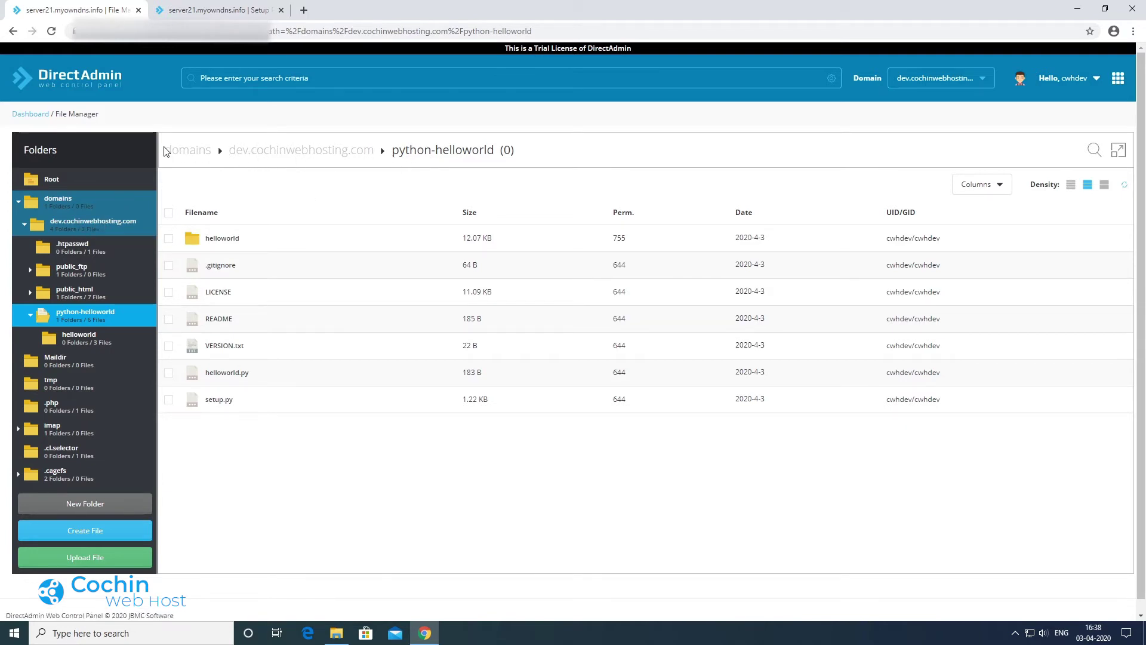
{"action": "mouse_move", "coordinate": [169, 152]}
{"action": "left_mouse_down"}
{"action": "mouse_move", "coordinate": [203, 149]}
{"action": "mouse_move", "coordinate": [168, 149]}
{"action": "left_mouse_up"}
{"action": "key", "text": "ctrl+c"}
{"action": "left_click", "coordinate": [223, 169]}
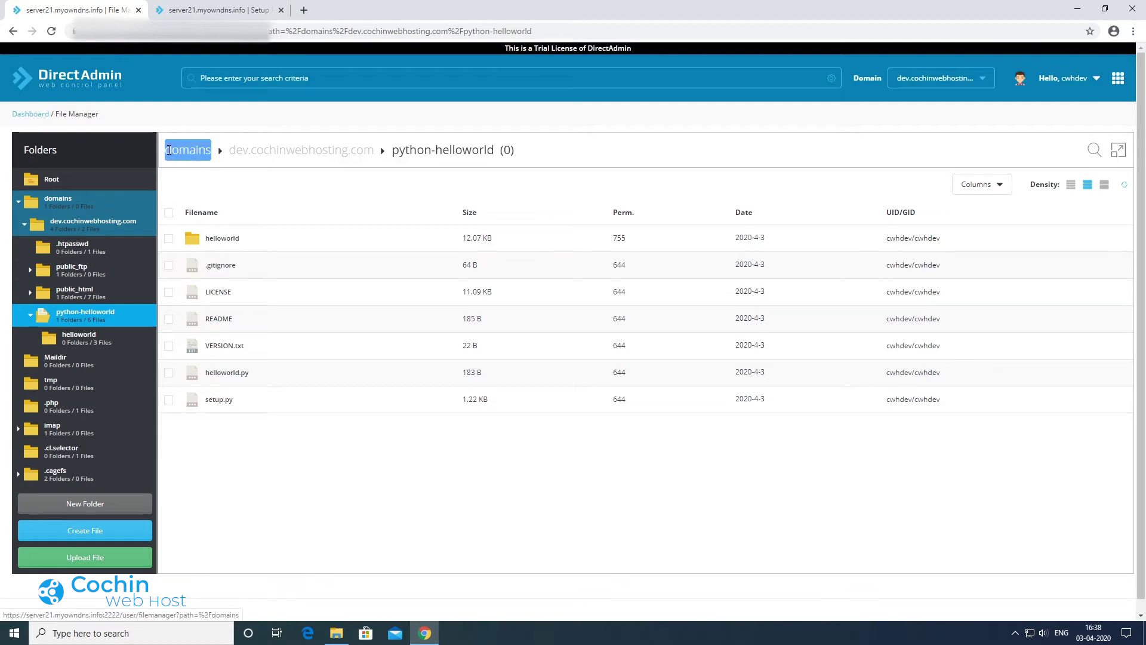
{"action": "left_click", "coordinate": [190, 11]}
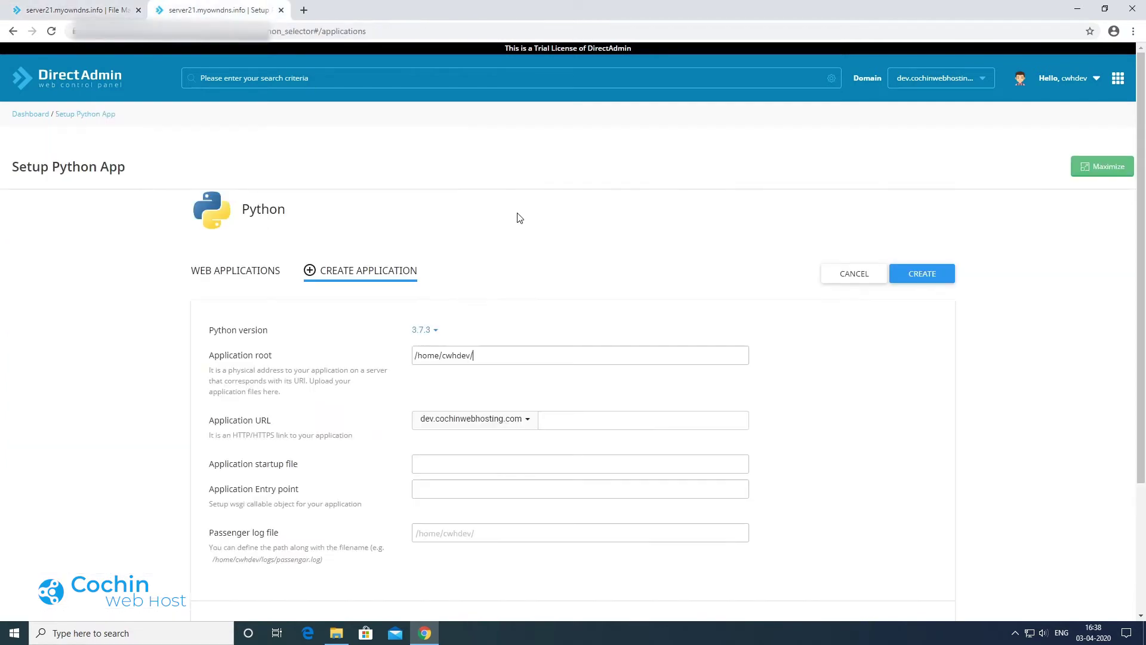
{"action": "left_click", "coordinate": [512, 359]}
{"action": "key", "text": "ctrl+v"}
{"action": "type", "text": "/"}
Append dev.cochinwebhosting.com from the breadcrumb to the application root path.
{"action": "left_click", "coordinate": [55, 10]}
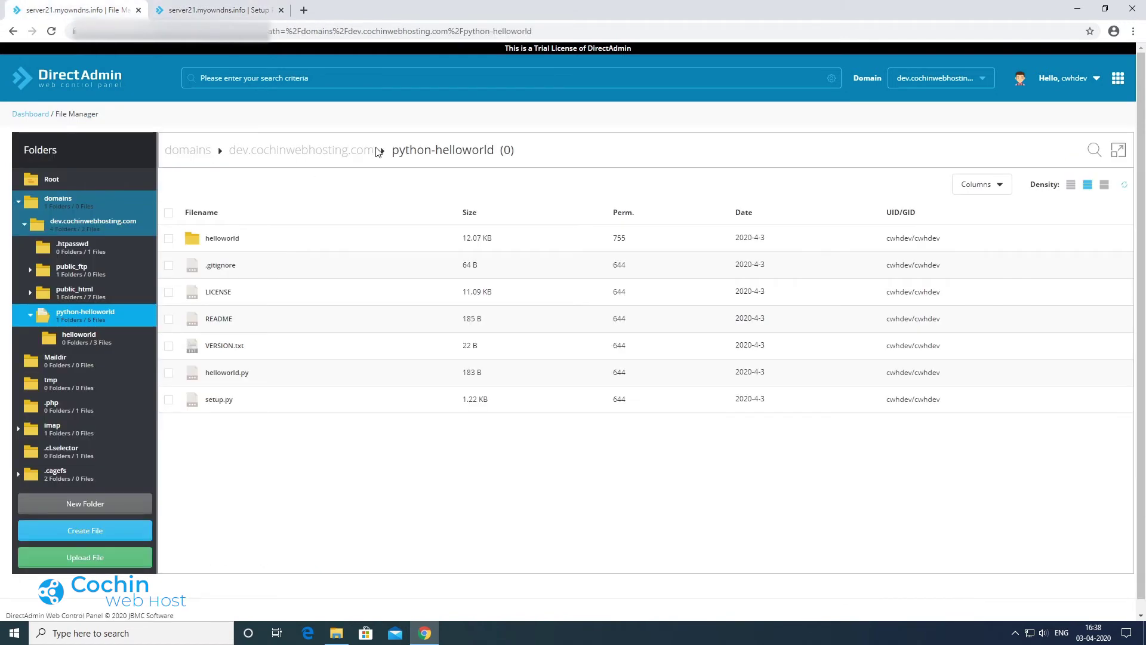
{"action": "left_click_drag", "start_coordinate": [378, 152], "coordinate": [226, 153]}
{"action": "key", "text": "ctrl+c"}
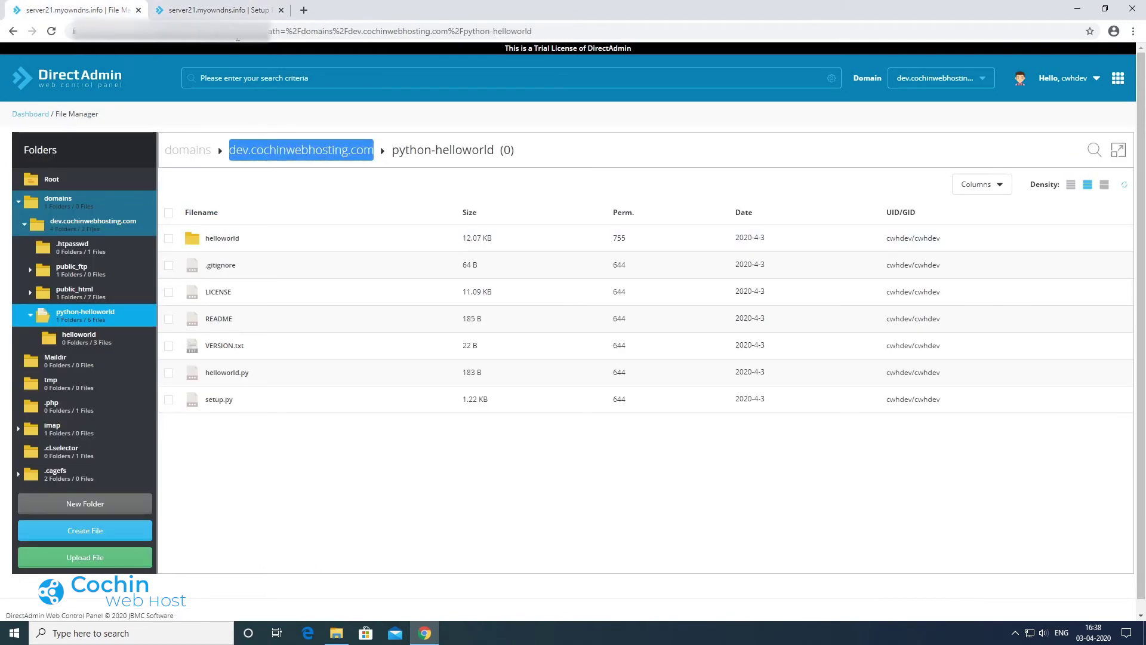
{"action": "left_click", "coordinate": [218, 10]}
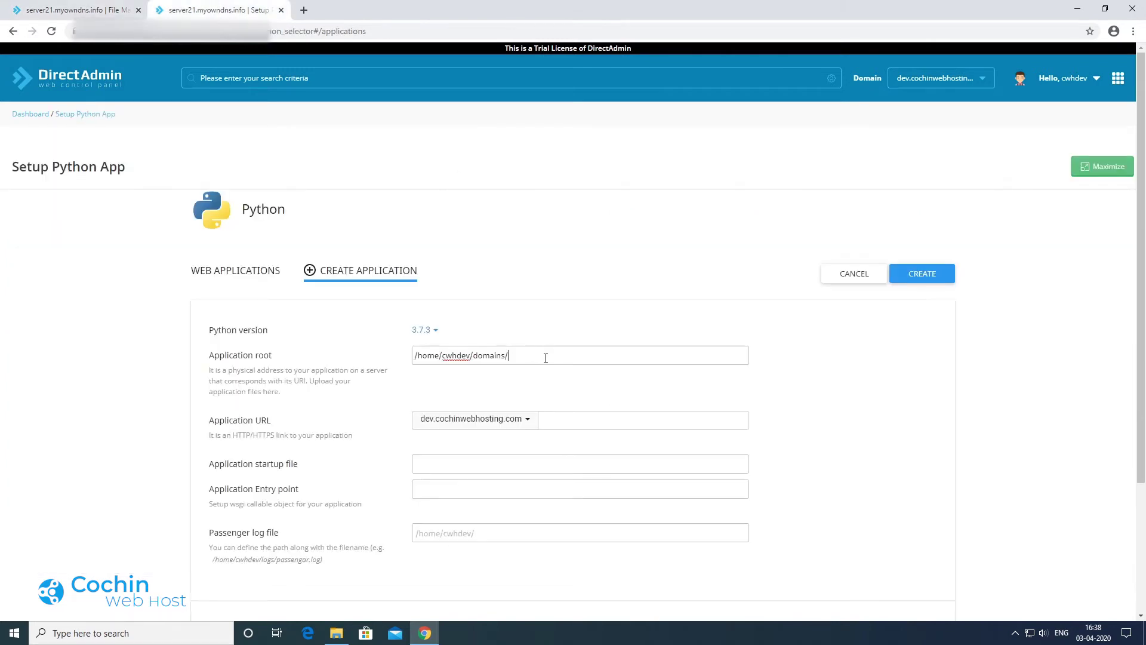
{"action": "key", "text": "ctrl+v"}
Append python-helloworld/ to complete the application root path.
{"action": "left_click", "coordinate": [102, 8]}
{"action": "left_click_drag", "start_coordinate": [496, 153], "coordinate": [391, 153]}
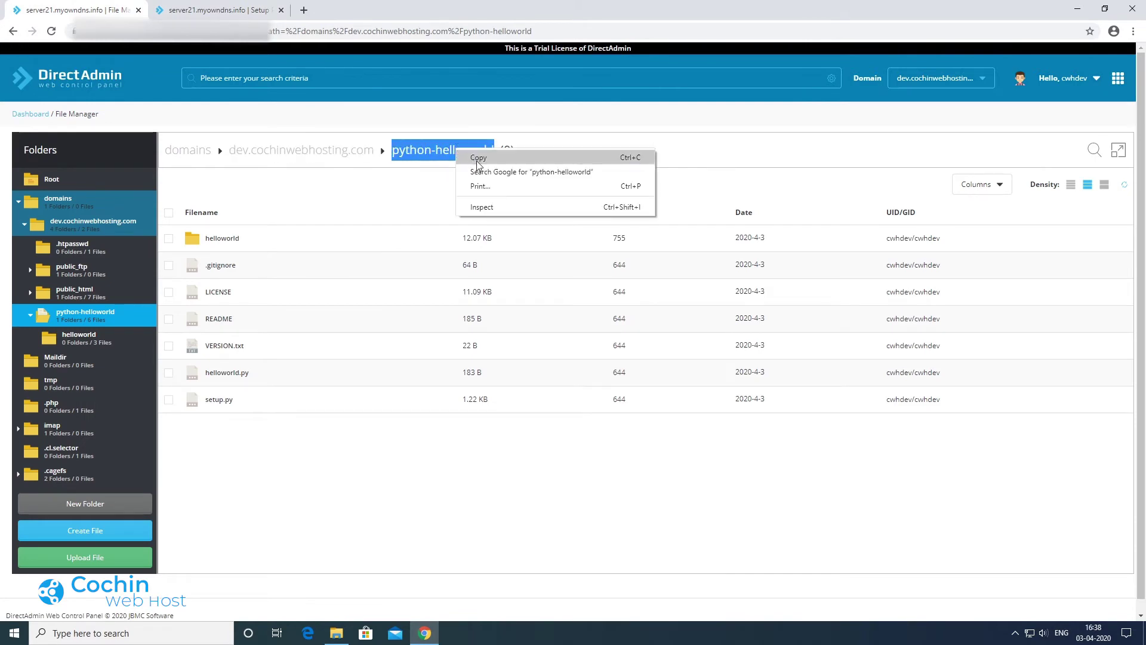
{"action": "left_click", "coordinate": [478, 158]}
{"action": "left_click", "coordinate": [230, 10]}
{"action": "right_click", "coordinate": [640, 356]}
{"action": "left_click", "coordinate": [675, 442]}
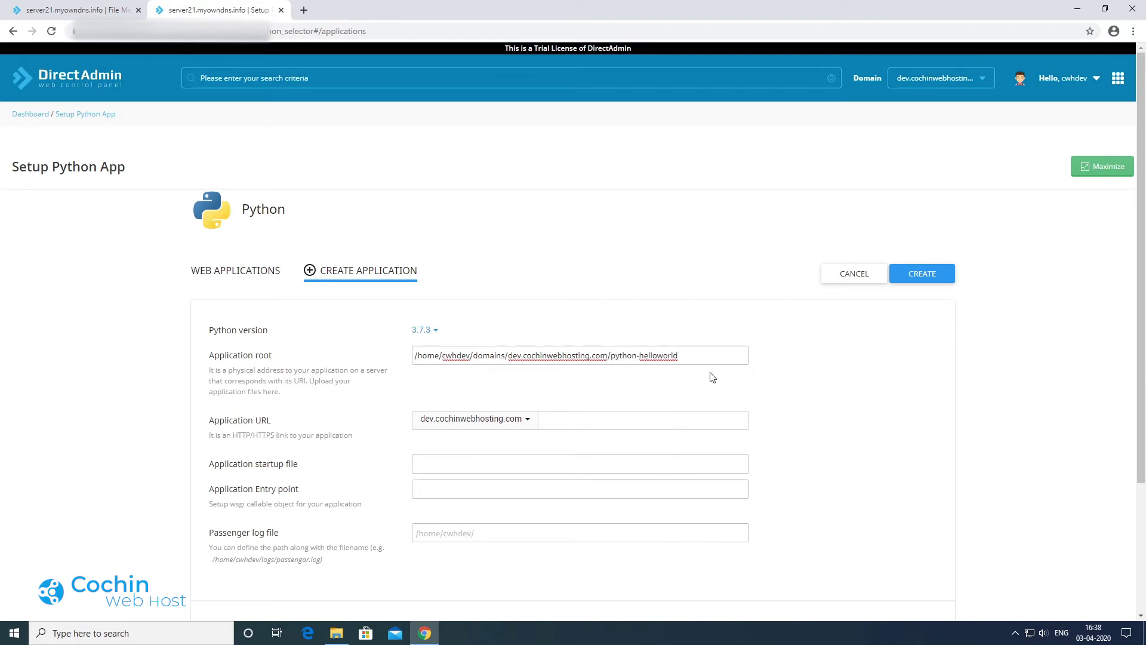
{"action": "type", "text": "/"}
{"action": "left_click", "coordinate": [595, 423]}
Set the application URL to python-helloworld.
{"action": "left_click_drag", "start_coordinate": [210, 423], "coordinate": [280, 440]}
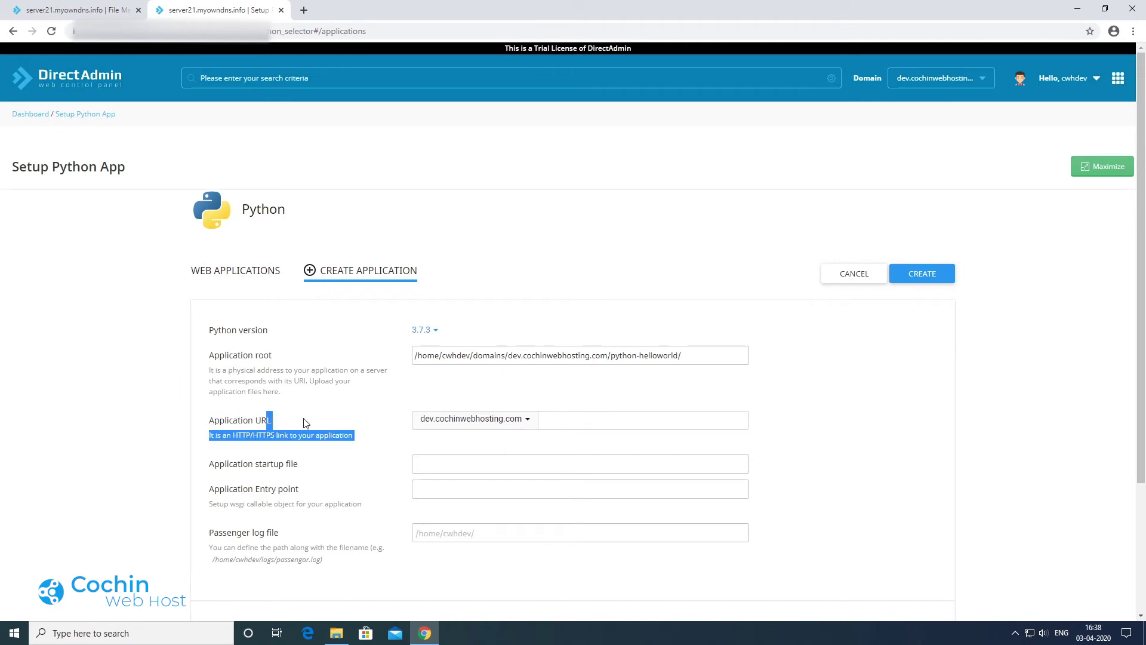
{"action": "left_click", "coordinate": [580, 450]}
{"action": "right_click", "coordinate": [587, 419]}
{"action": "left_click", "coordinate": [621, 510]}
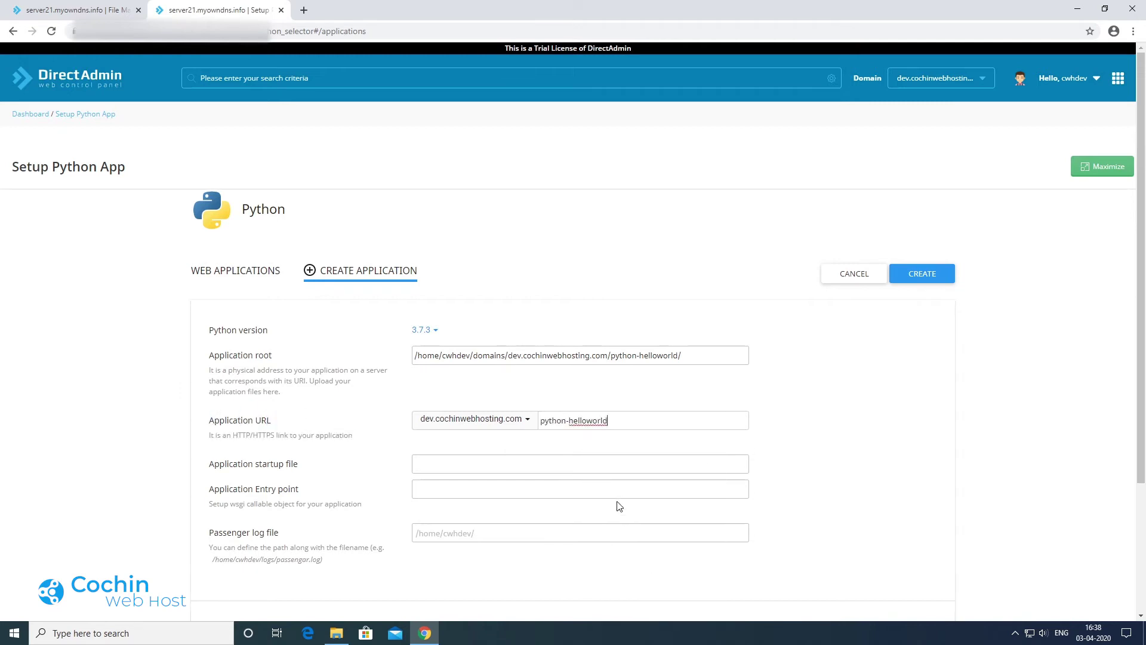
Copy helloworld.py from File Manager and set it as the application startup file.
{"action": "scroll", "coordinate": [633, 456], "scroll_direction": "down", "scroll_amount": 2}
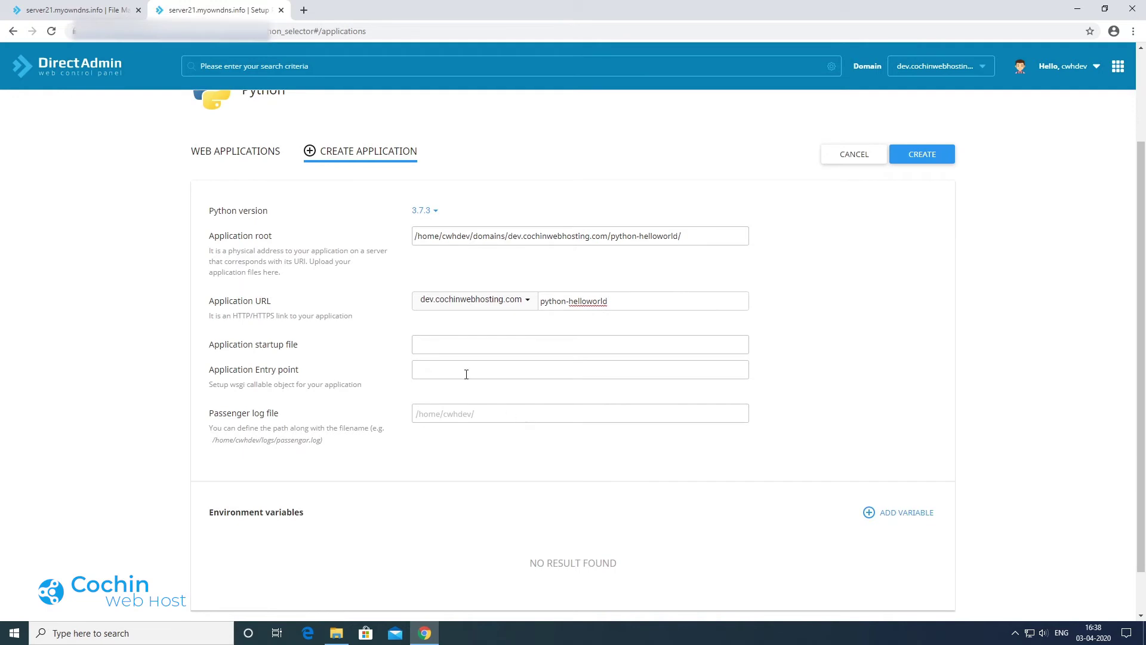
{"action": "left_click", "coordinate": [450, 352]}
{"action": "left_click", "coordinate": [78, 10]}
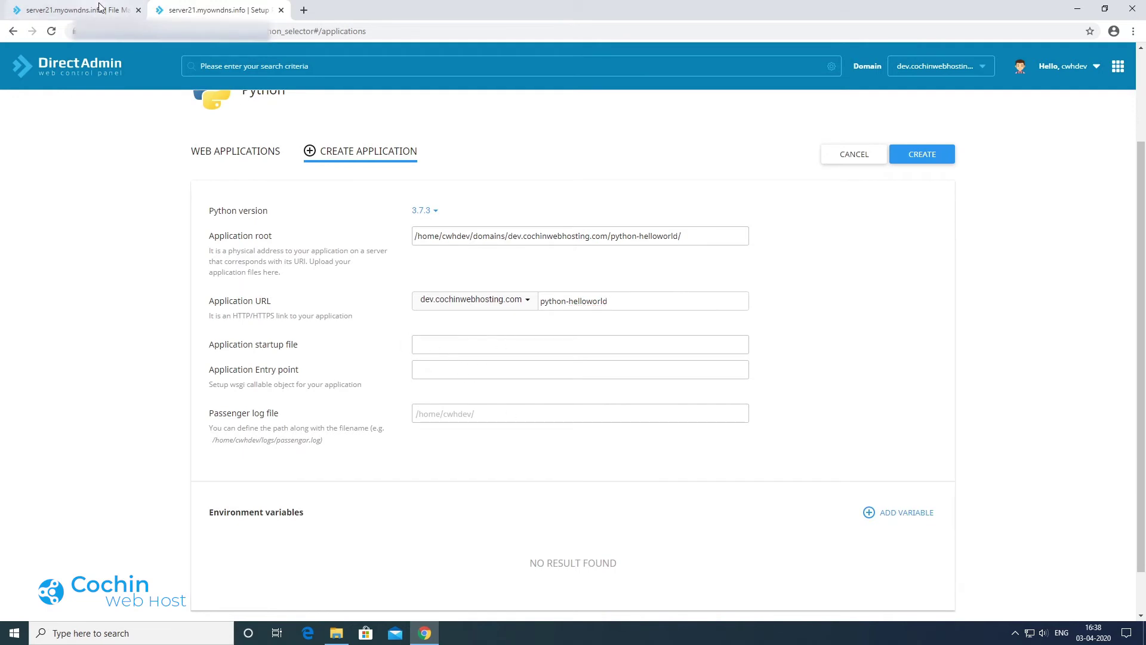
{"action": "right_click", "coordinate": [244, 376]}
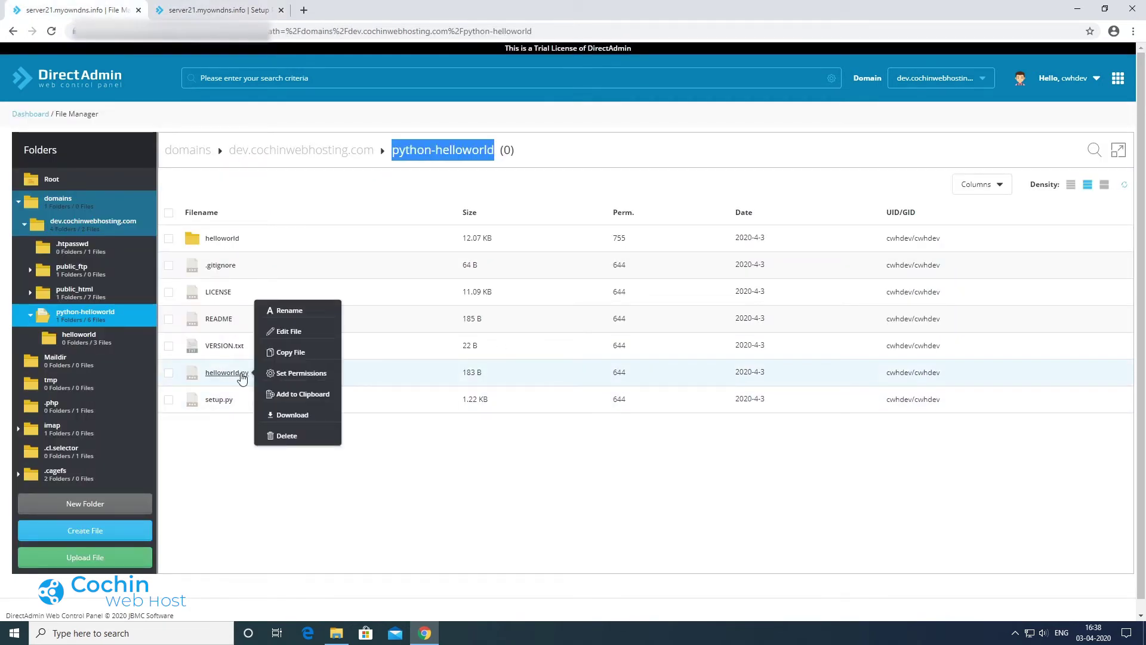
{"action": "left_click", "coordinate": [299, 483]}
{"action": "left_click", "coordinate": [269, 425]}
{"action": "right_click", "coordinate": [253, 375]}
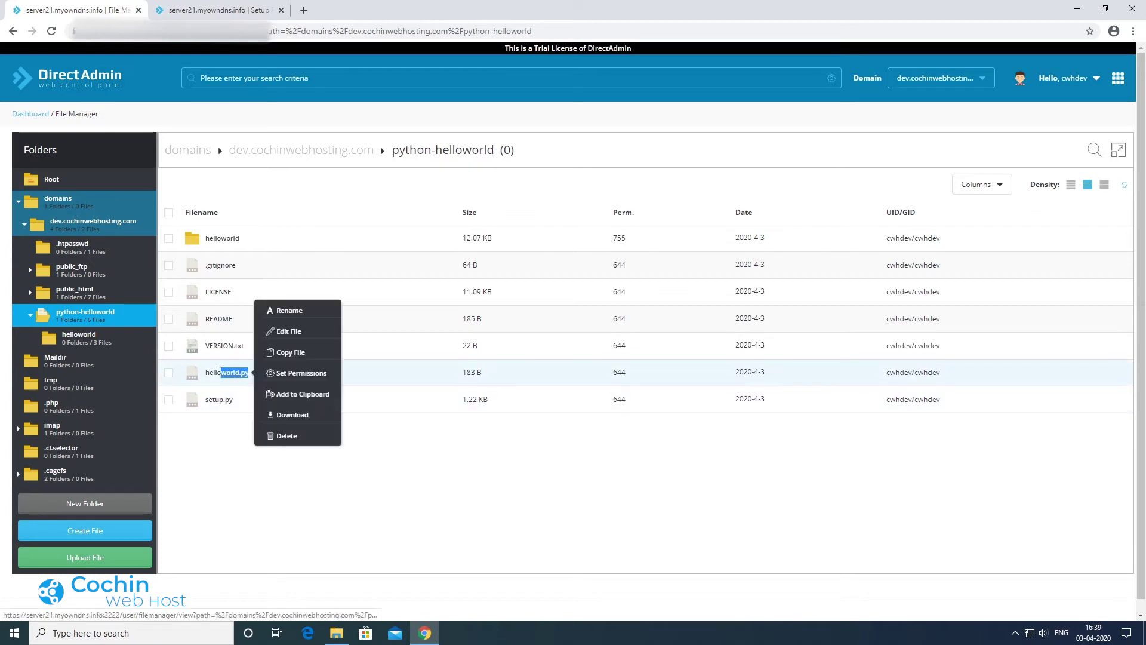
{"action": "right_click", "coordinate": [224, 376]}
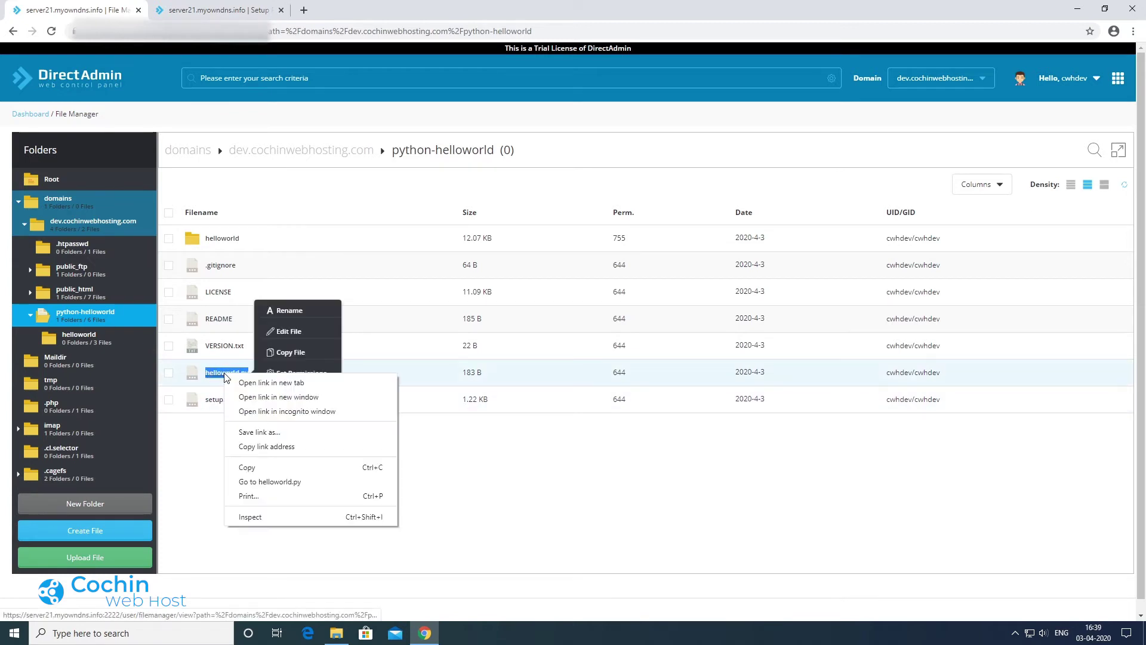
{"action": "left_click", "coordinate": [255, 467]}
{"action": "right_click", "coordinate": [245, 373]}
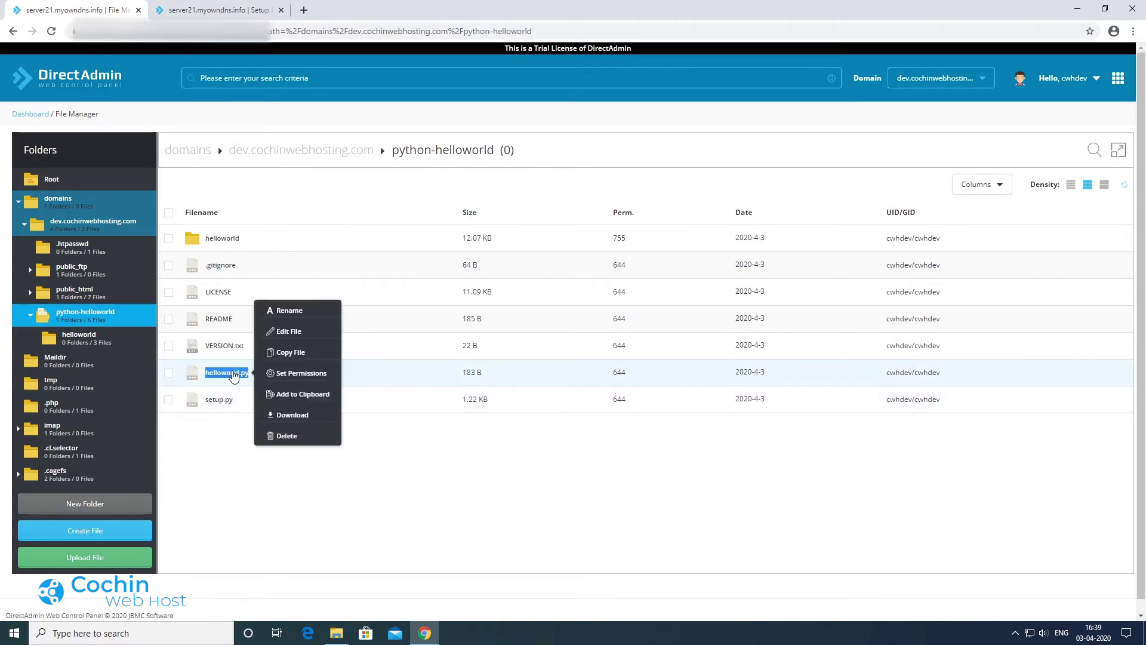
{"action": "left_click", "coordinate": [215, 10]}
{"action": "right_click", "coordinate": [482, 344]}
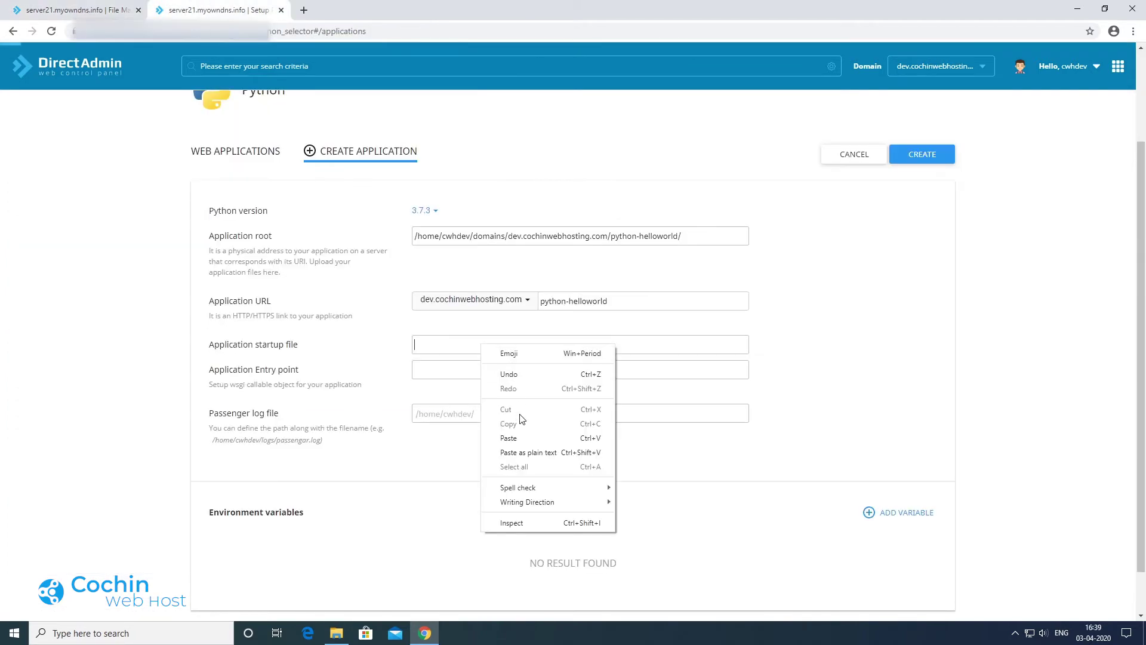
{"action": "left_click", "coordinate": [518, 438]}
Paste the application folder path into the Passenger log file field for log.txt.
{"action": "left_click", "coordinate": [434, 373]}
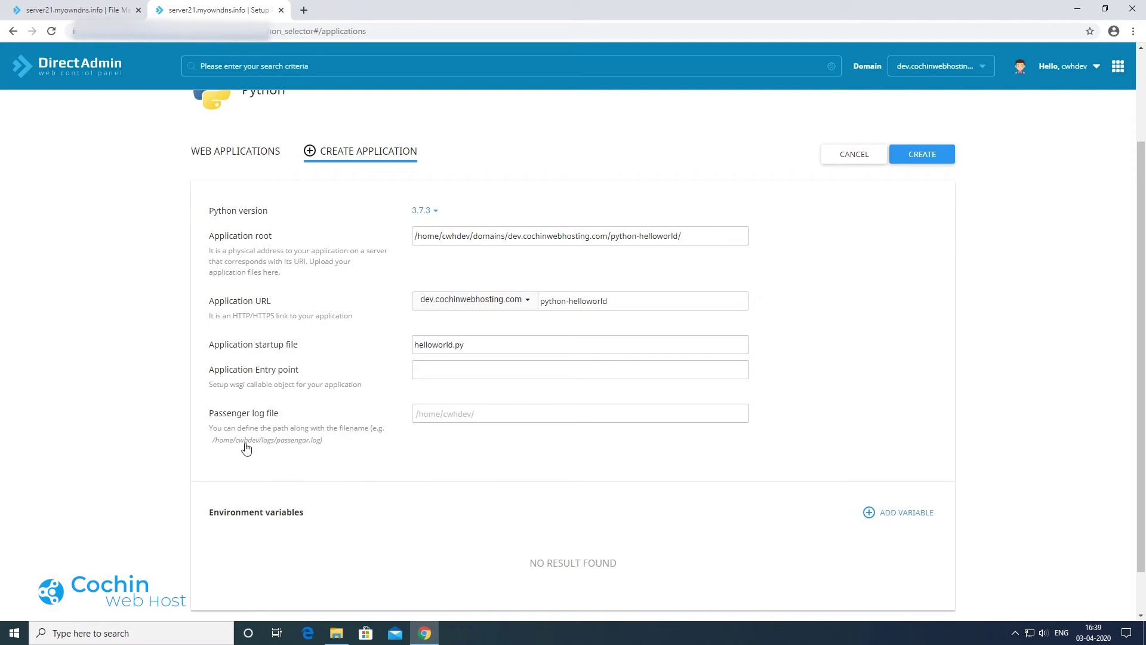
{"action": "key", "text": "Tab"}
{"action": "left_click_drag", "start_coordinate": [320, 446], "coordinate": [263, 448]}
{"action": "left_click", "coordinate": [263, 448]}
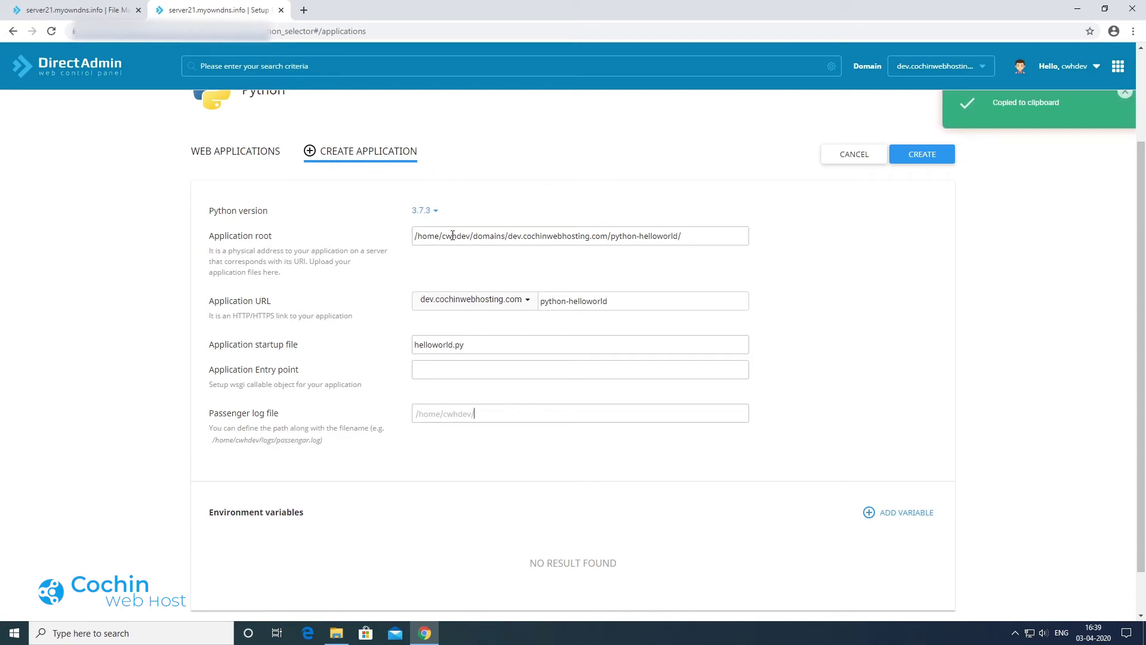
{"action": "left_click_drag", "start_coordinate": [474, 238], "coordinate": [685, 243]}
{"action": "left_click", "coordinate": [501, 414]}
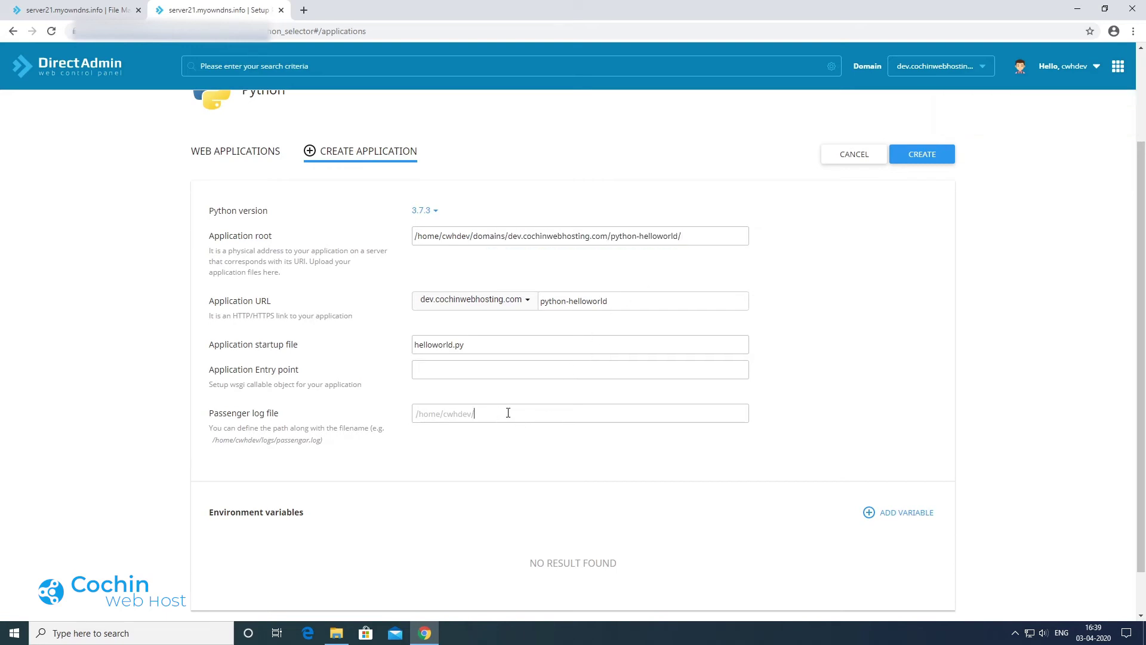
{"action": "right_click", "coordinate": [508, 411]}
{"action": "left_click", "coordinate": [534, 504]}
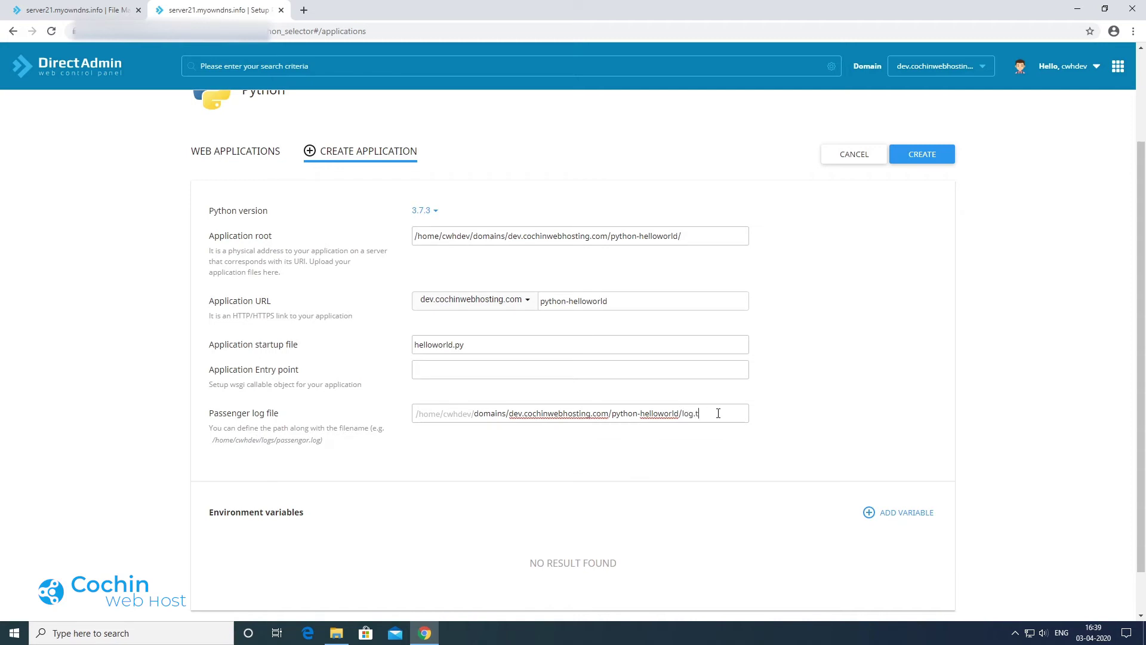
{"action": "scroll", "coordinate": [745, 475], "scroll_direction": "down", "scroll_amount": 1}
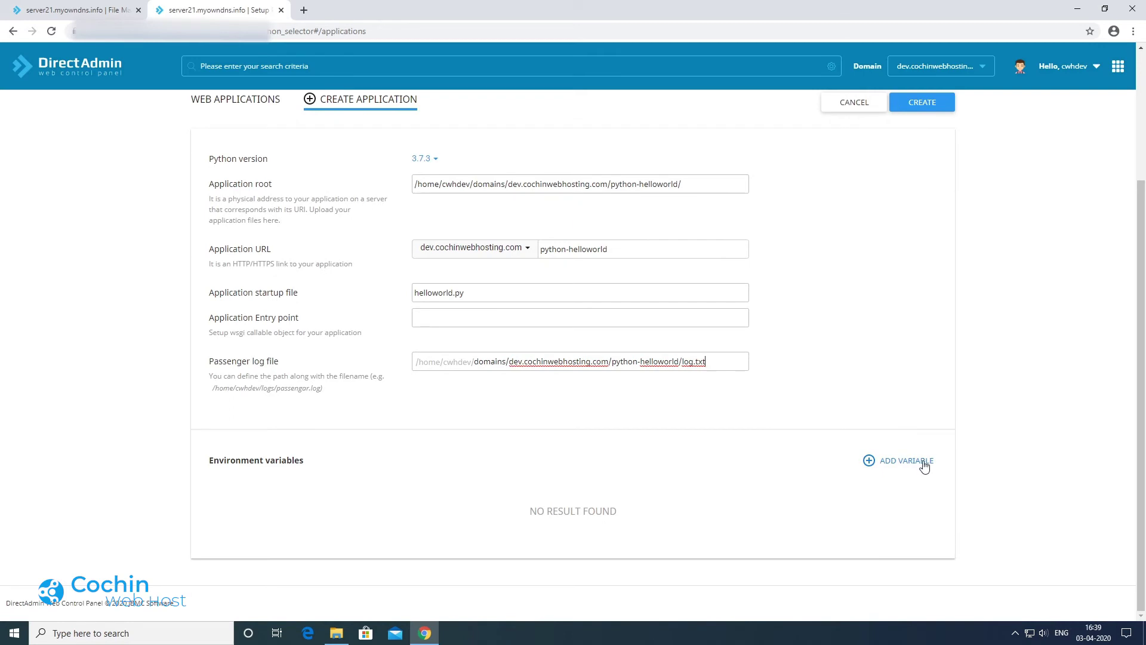
Discard an empty environment variable row and create the python-helloworld application.
{"action": "left_click", "coordinate": [869, 460]}
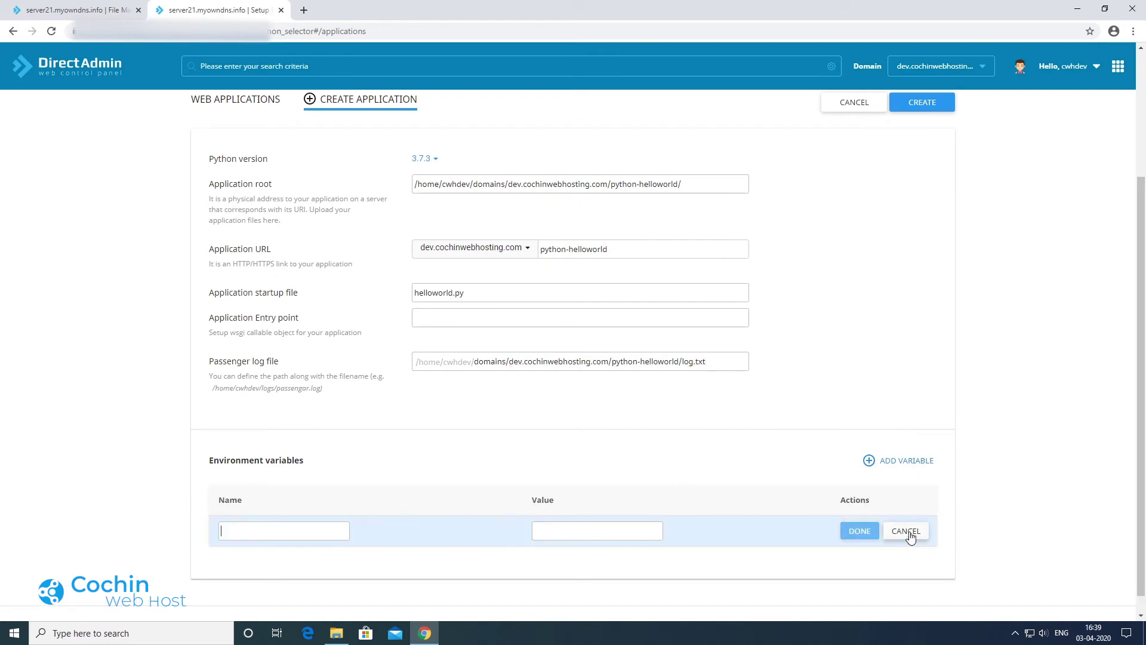
{"action": "left_click", "coordinate": [570, 527]}
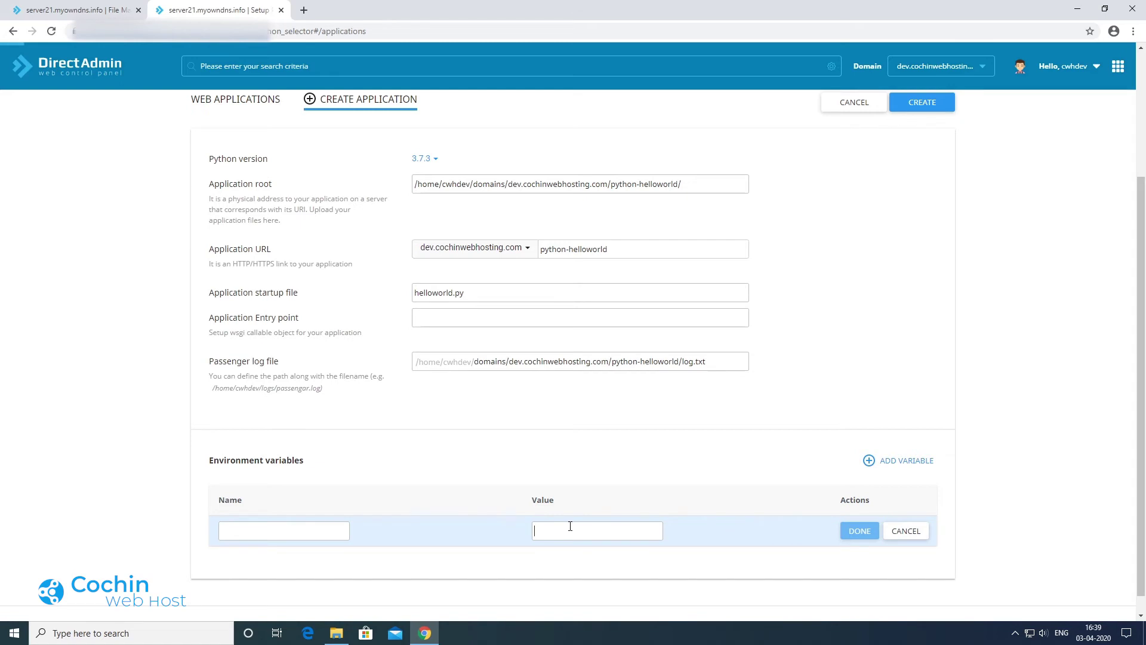
{"action": "left_click", "coordinate": [906, 531]}
{"action": "scroll", "coordinate": [992, 376], "scroll_direction": "up", "scroll_amount": 2}
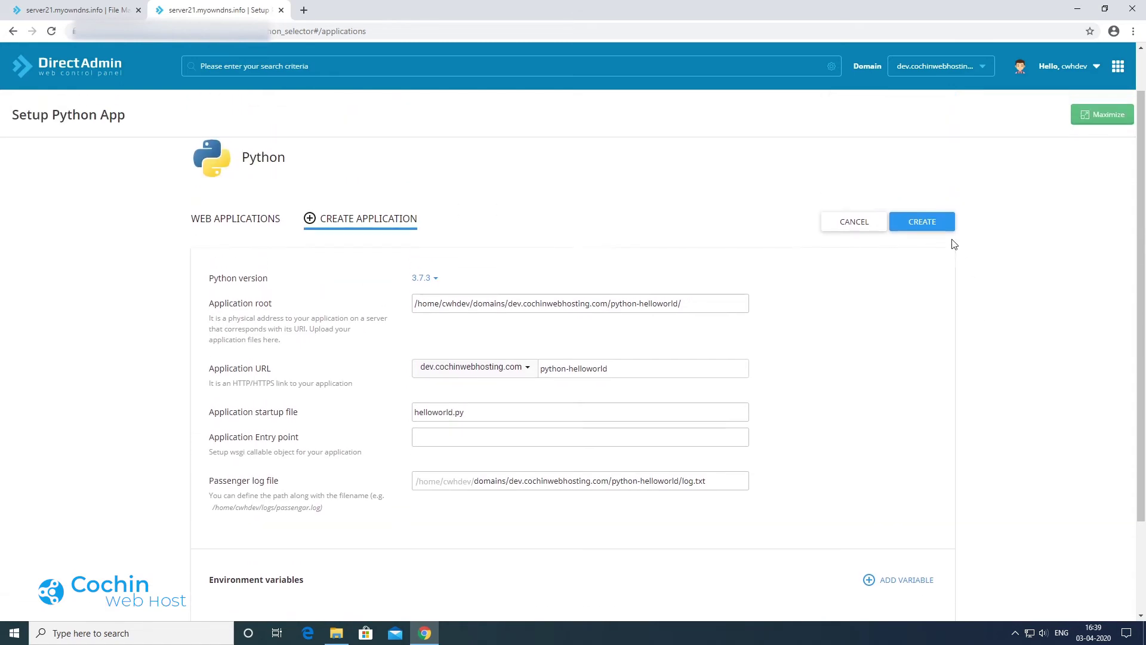
{"action": "left_click", "coordinate": [935, 224]}
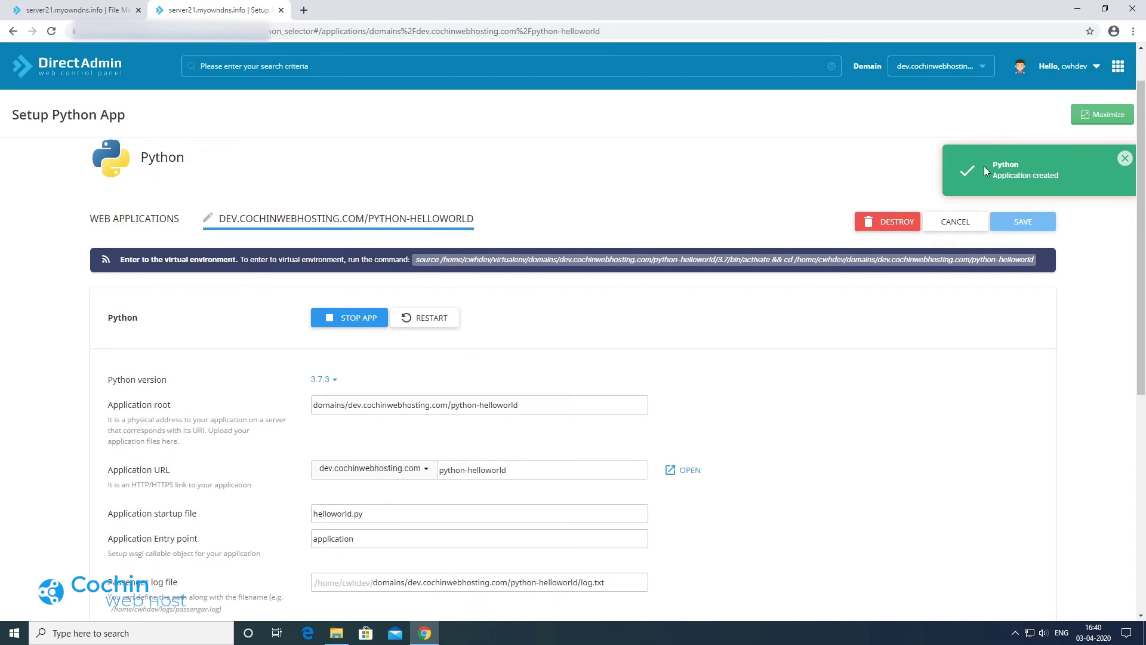
Copy dev.cochinwebhosting.com/python-helloworld from the Application root and open a new browser tab.
{"action": "triple_click", "coordinate": [1041, 177]}
{"action": "left_click_drag", "start_coordinate": [519, 404], "coordinate": [350, 407]}
{"action": "right_click", "coordinate": [375, 397]}
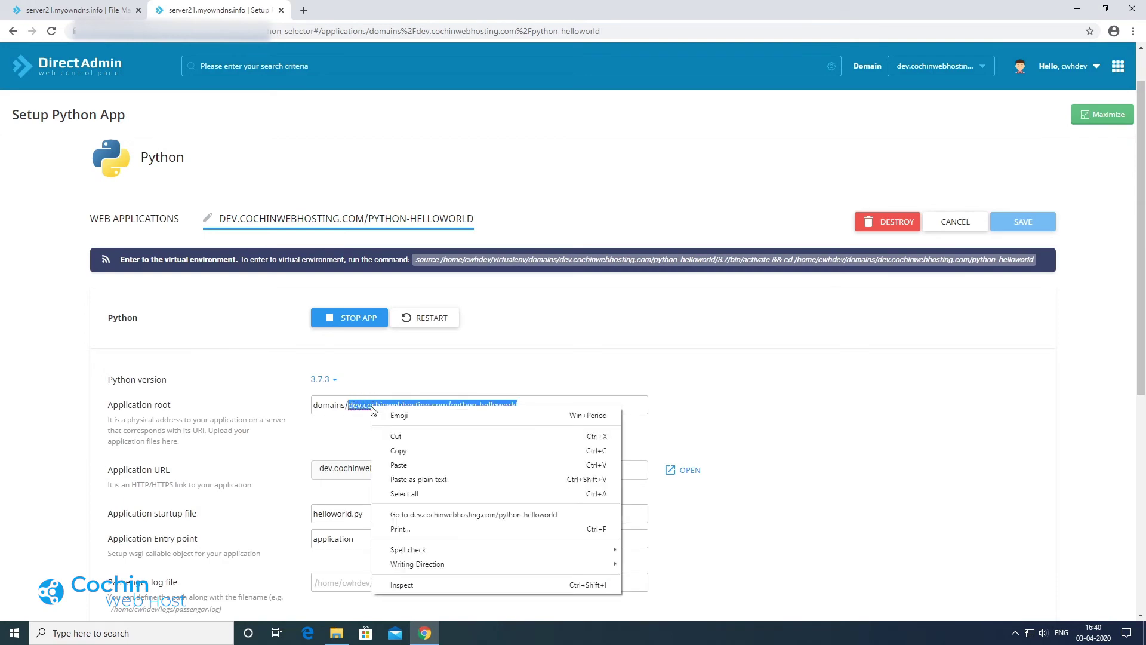
{"action": "left_click", "coordinate": [399, 446]}
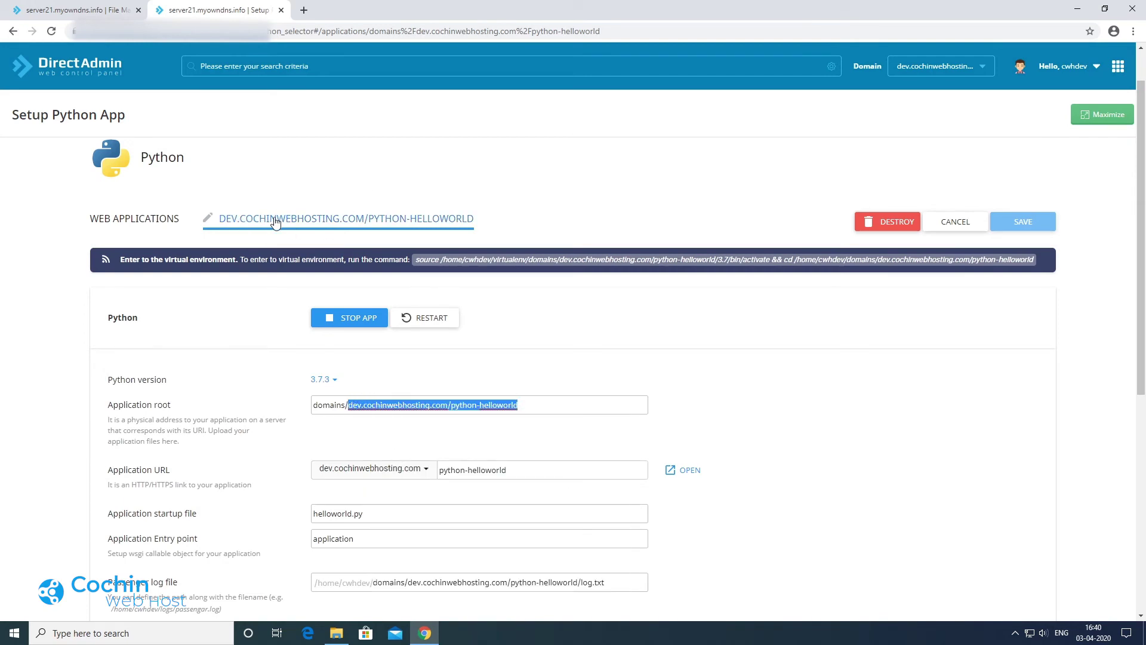
{"action": "left_click", "coordinate": [304, 10]}
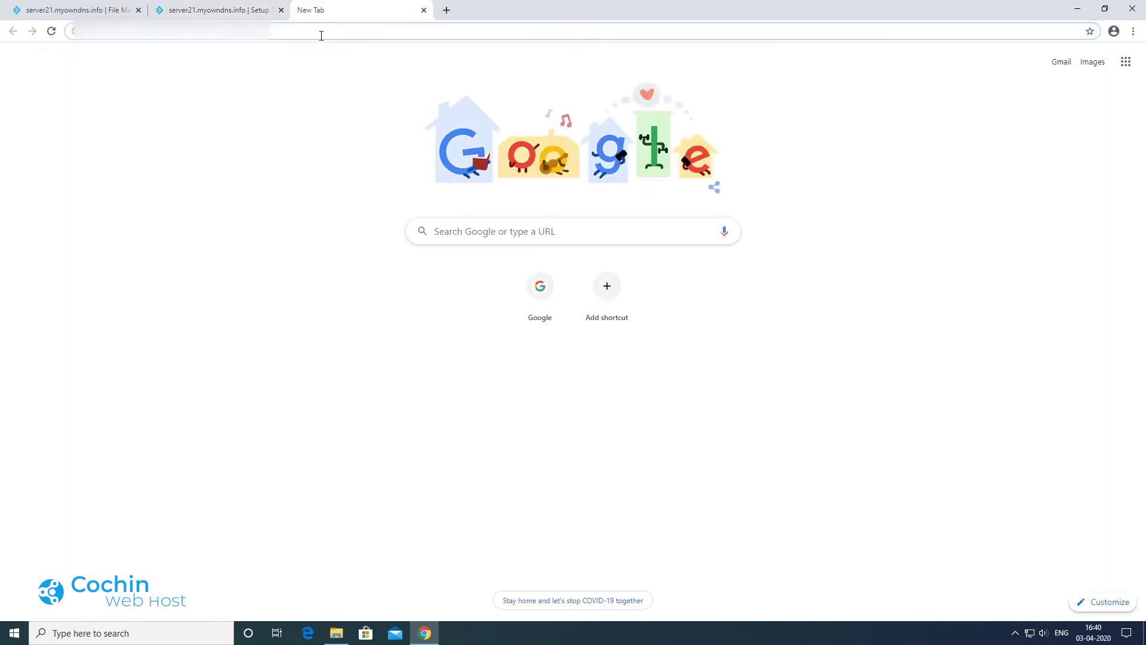
Load dev.cochinwebhosting.com/python-helloworld, confirm it shows 'It works!' with Python 3.7.3, and close the tab.
{"action": "key", "text": "ctrl+v"}
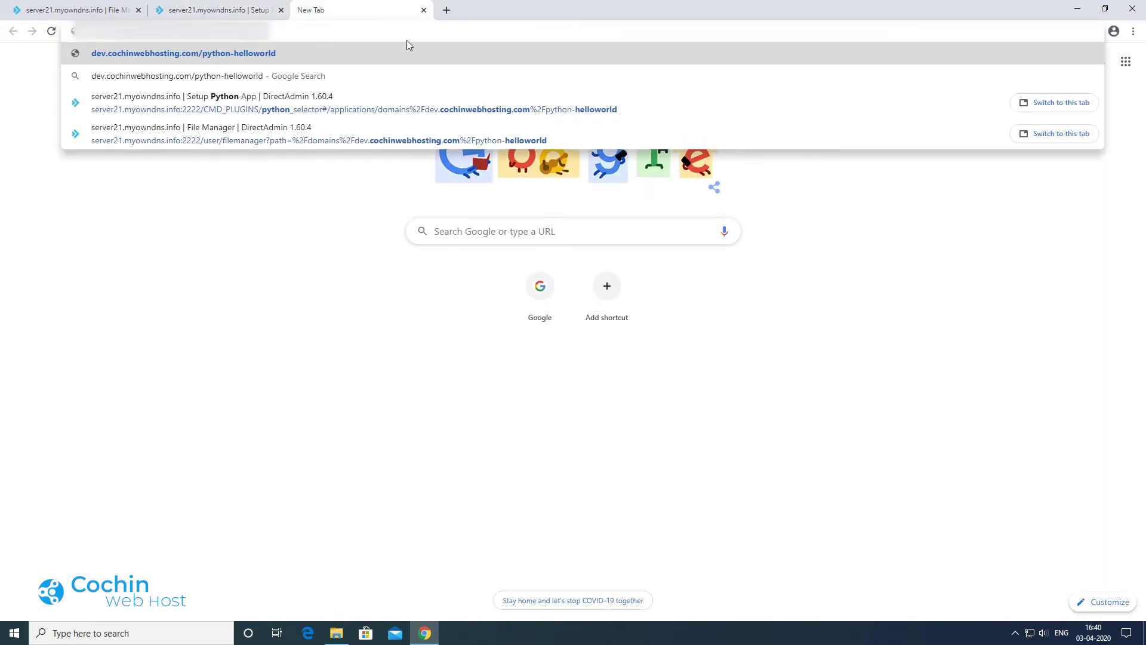
{"action": "key", "text": "Return"}
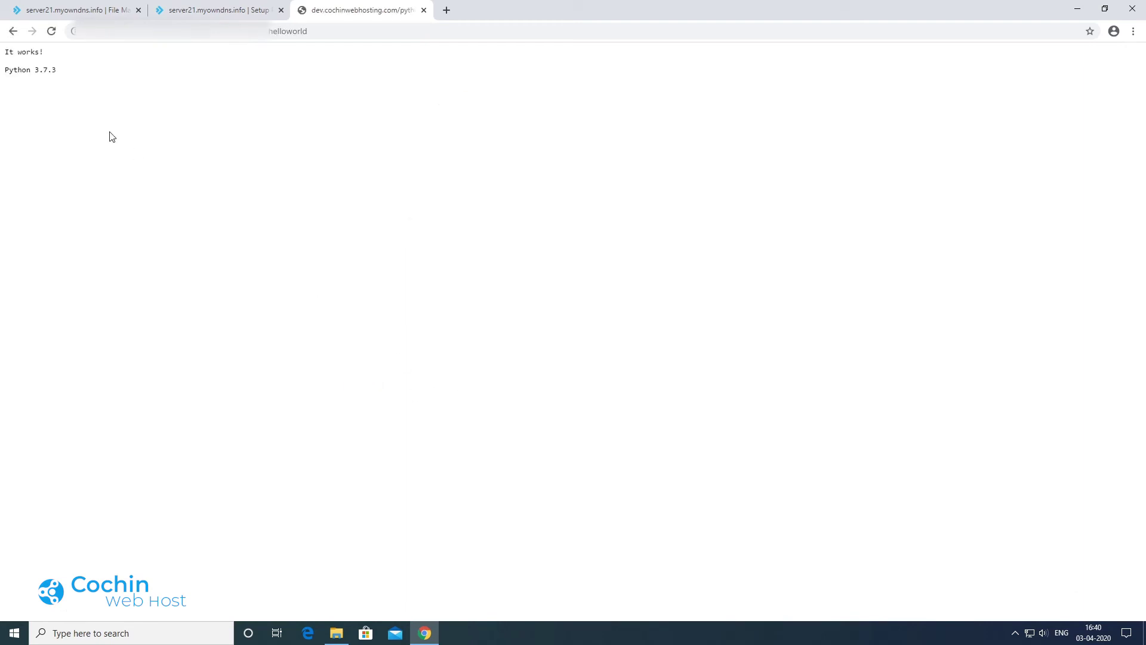
{"action": "left_click_drag", "start_coordinate": [63, 70], "coordinate": [2, 53]}
{"action": "left_click", "coordinate": [59, 68]}
{"action": "key", "text": "ctrl+w"}
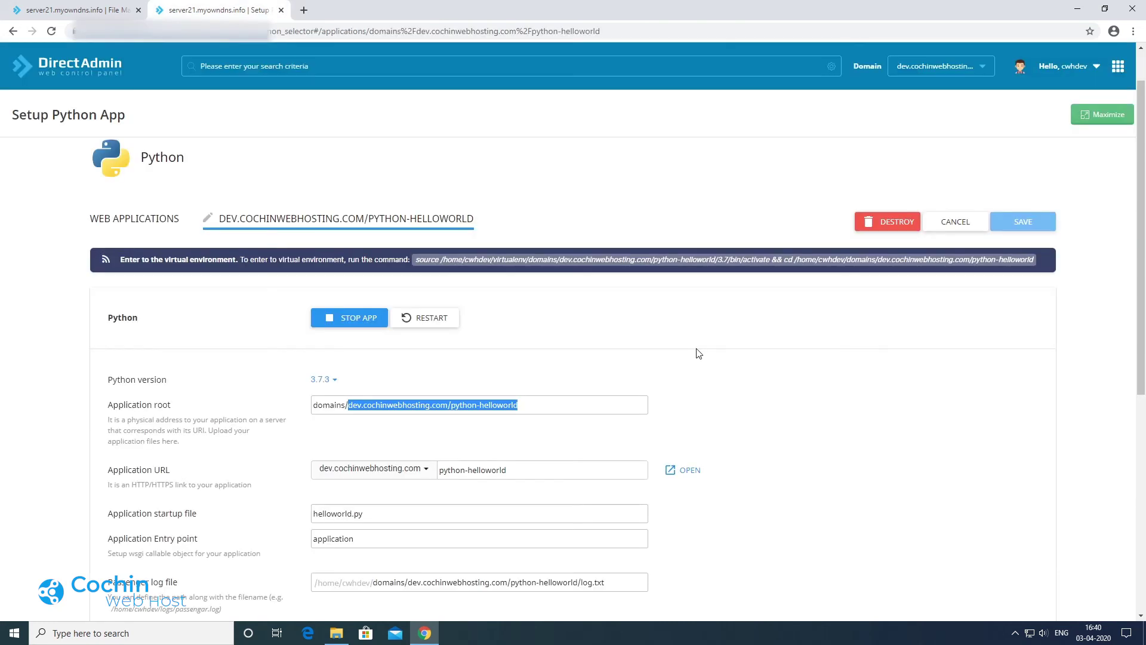
{"action": "type", "text": "T"}
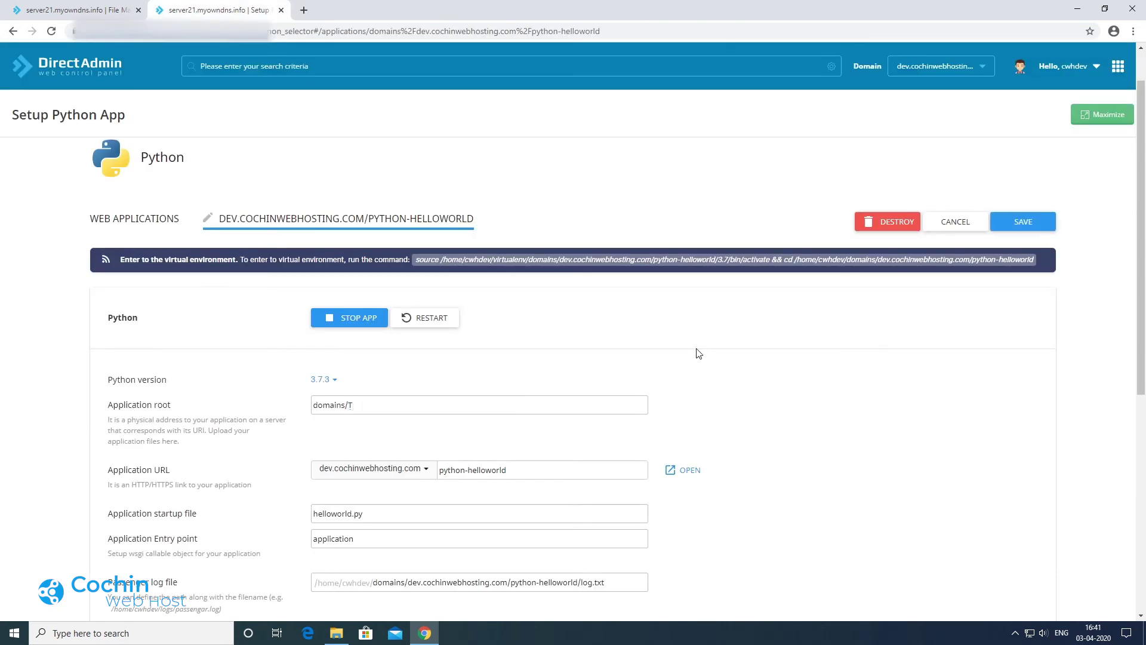
{"action": "key", "text": "ctrl+z"}
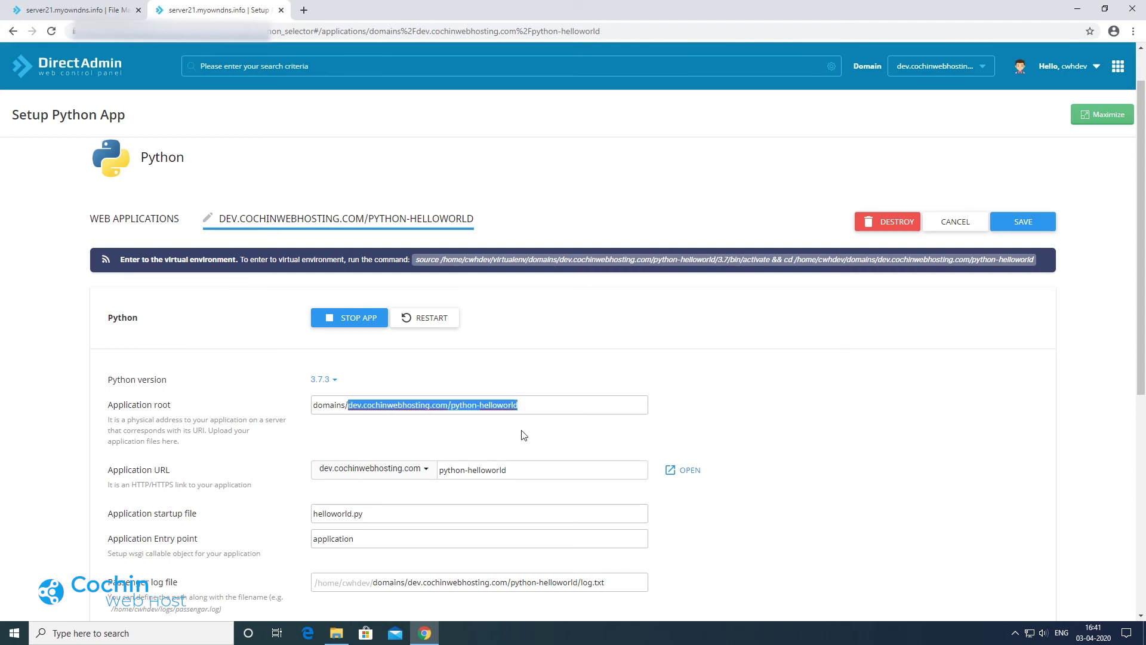
{"action": "left_click", "coordinate": [518, 385]}
{"action": "scroll", "coordinate": [382, 371], "scroll_direction": "down", "scroll_amount": 1}
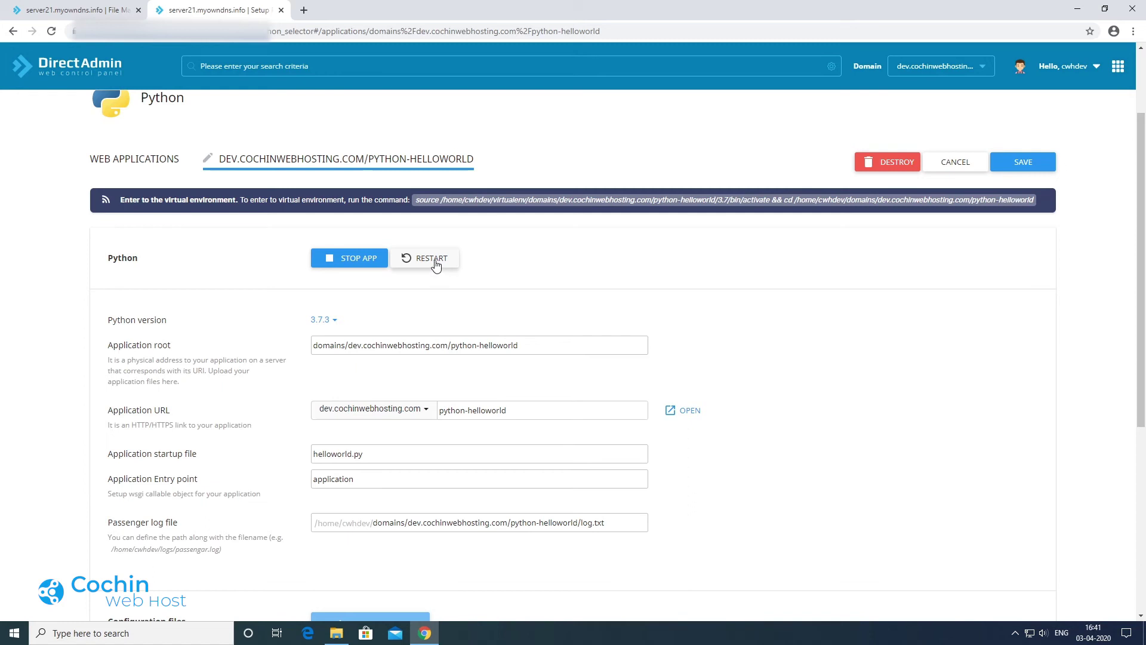
{"action": "scroll", "coordinate": [332, 261], "scroll_direction": "down", "scroll_amount": 4}
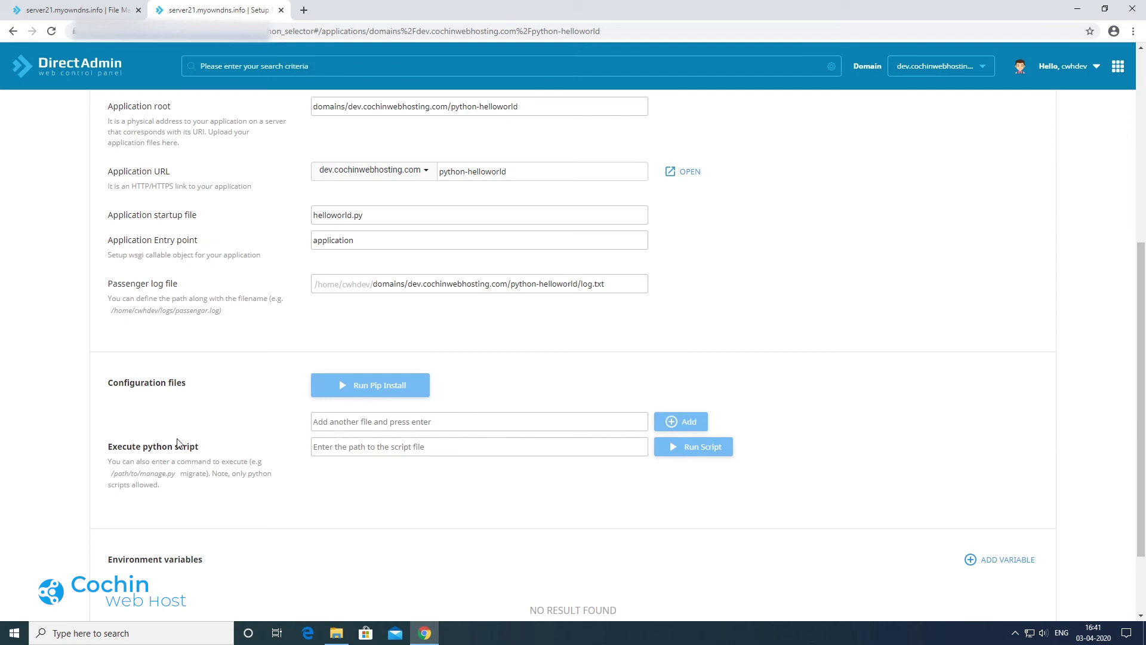
{"action": "scroll", "coordinate": [173, 442], "scroll_direction": "down", "scroll_amount": 2}
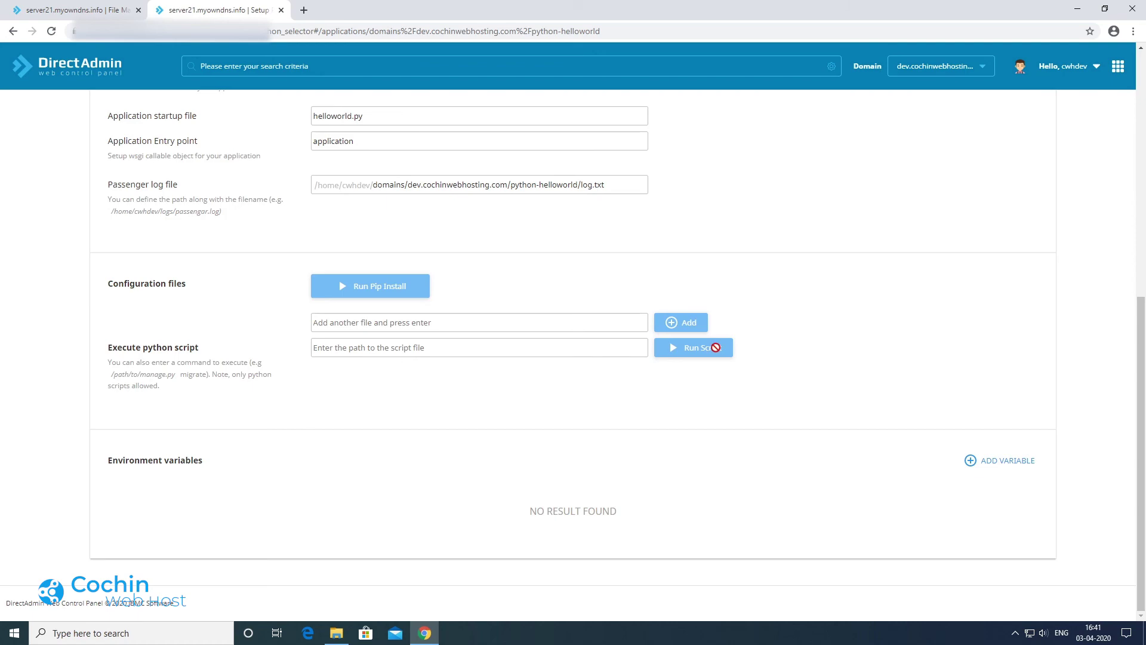
{"action": "scroll", "coordinate": [709, 468], "scroll_direction": "up", "scroll_amount": 6}
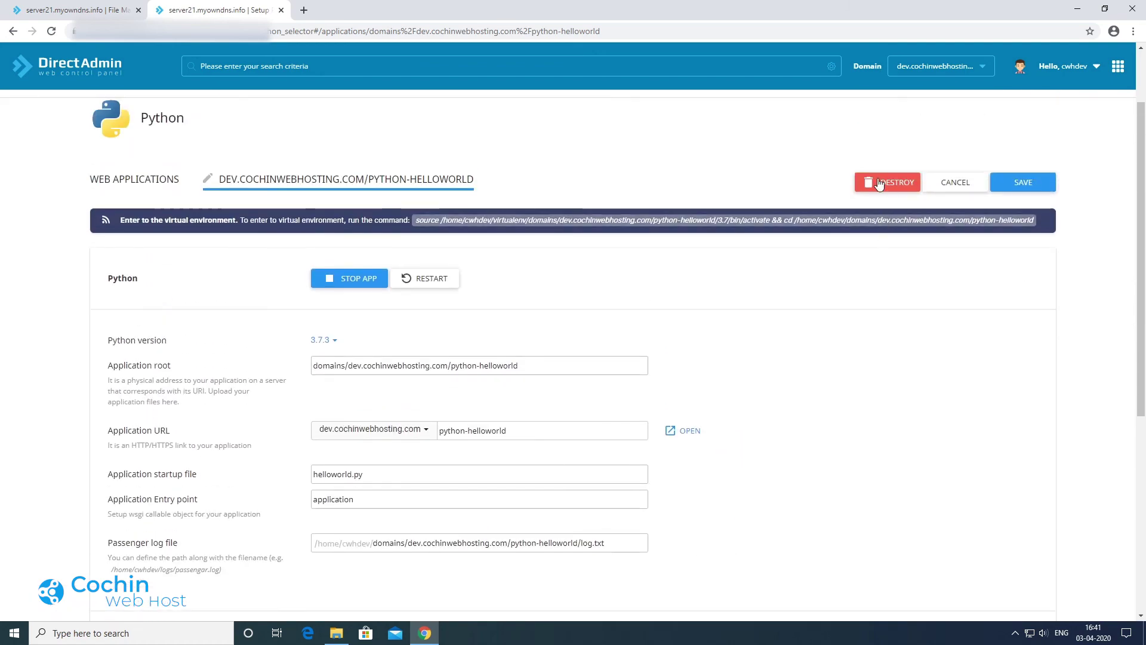
{"action": "left_click", "coordinate": [890, 185]}
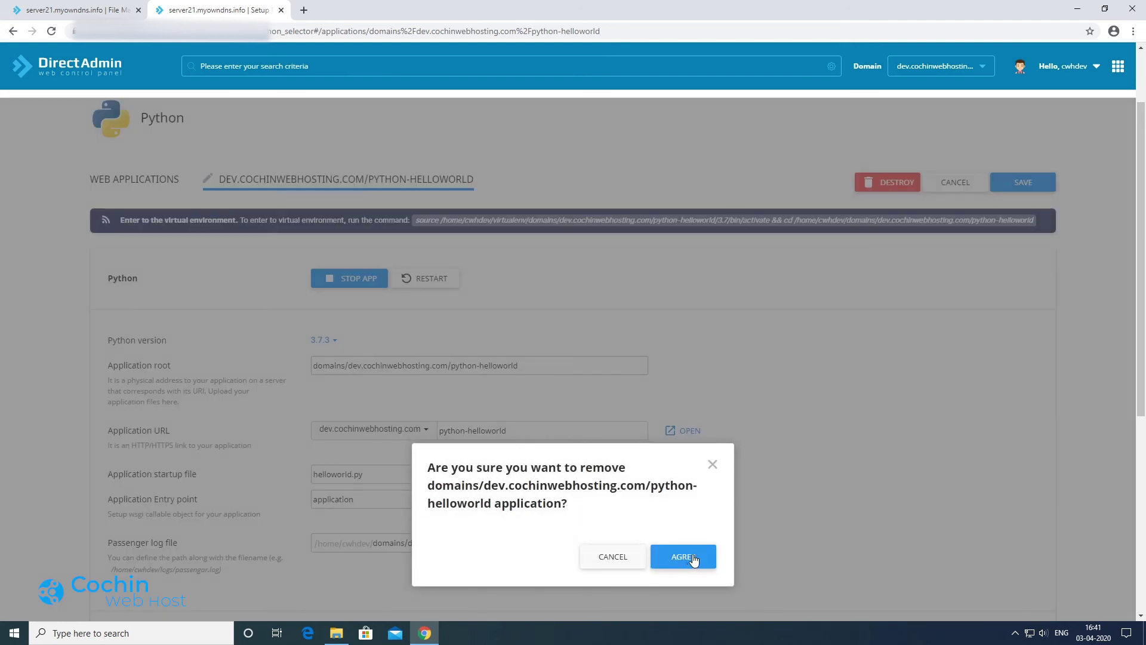
{"action": "left_click", "coordinate": [620, 558]}
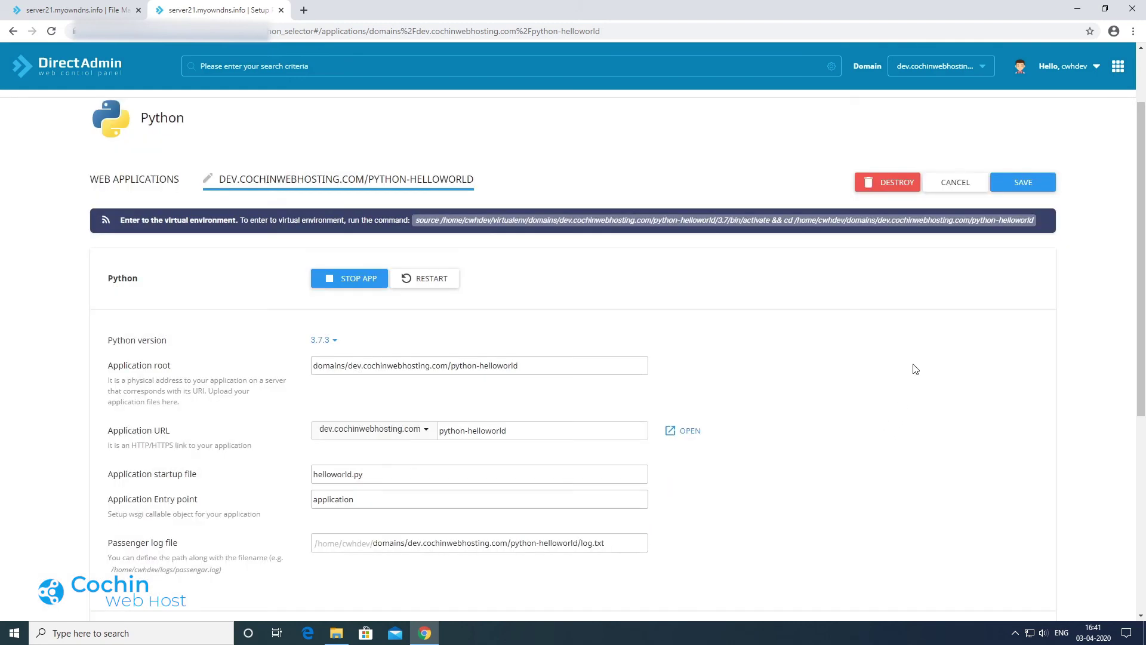
{"action": "scroll", "coordinate": [689, 333], "scroll_direction": "down", "scroll_amount": 2}
{"action": "scroll", "coordinate": [1096, 163], "scroll_direction": "up", "scroll_amount": 2}
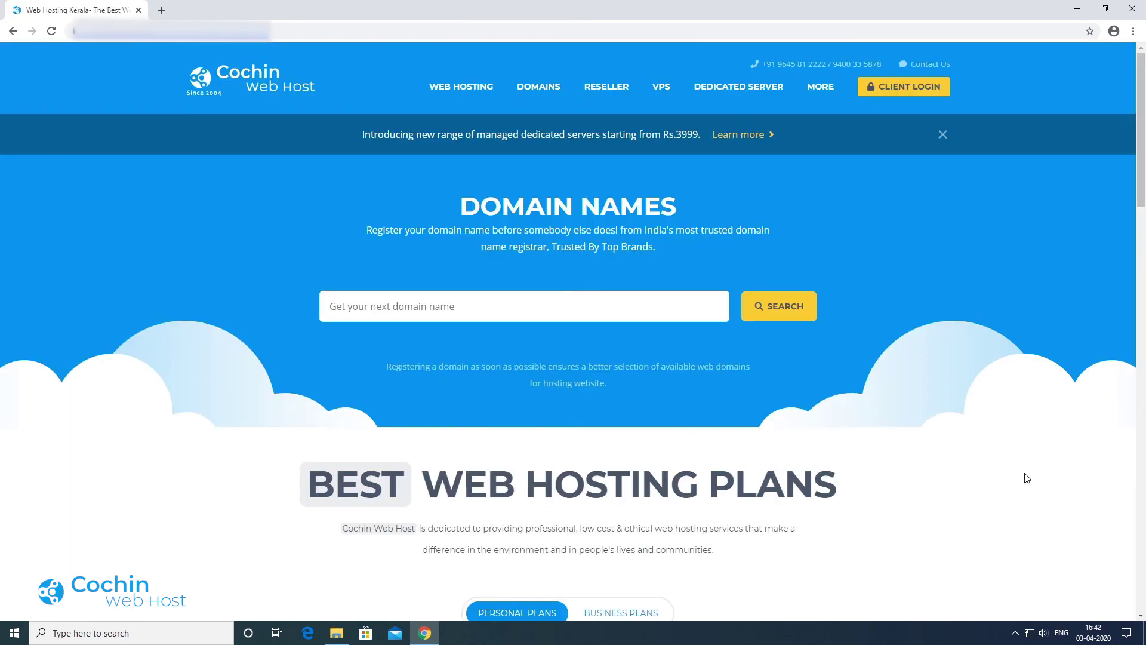
Go to the Cochin Web Host Python Hosting page from the WEB HOSTING menu.
{"action": "left_click", "coordinate": [143, 31]}
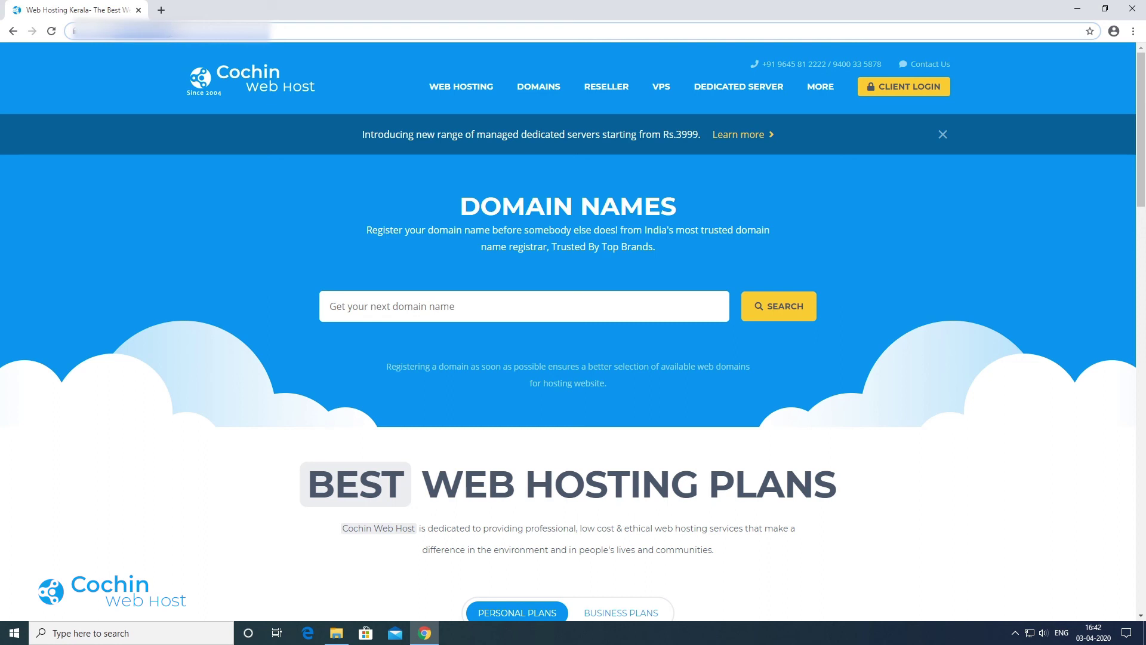
{"action": "mouse_move", "coordinate": [476, 91]}
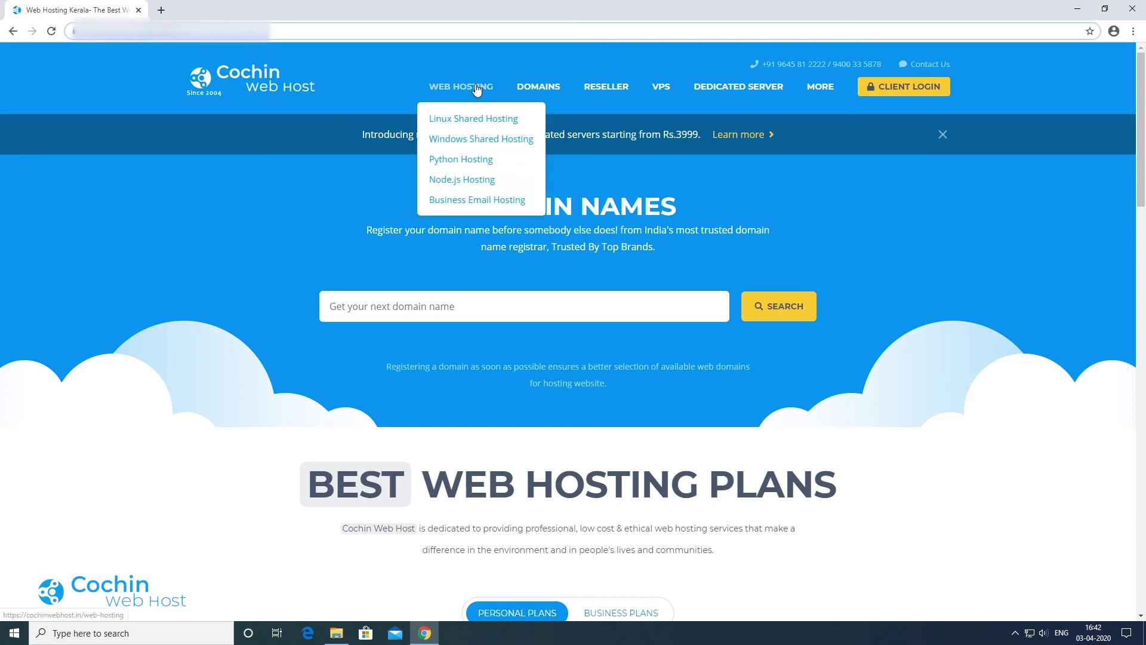
{"action": "left_click", "coordinate": [470, 162]}
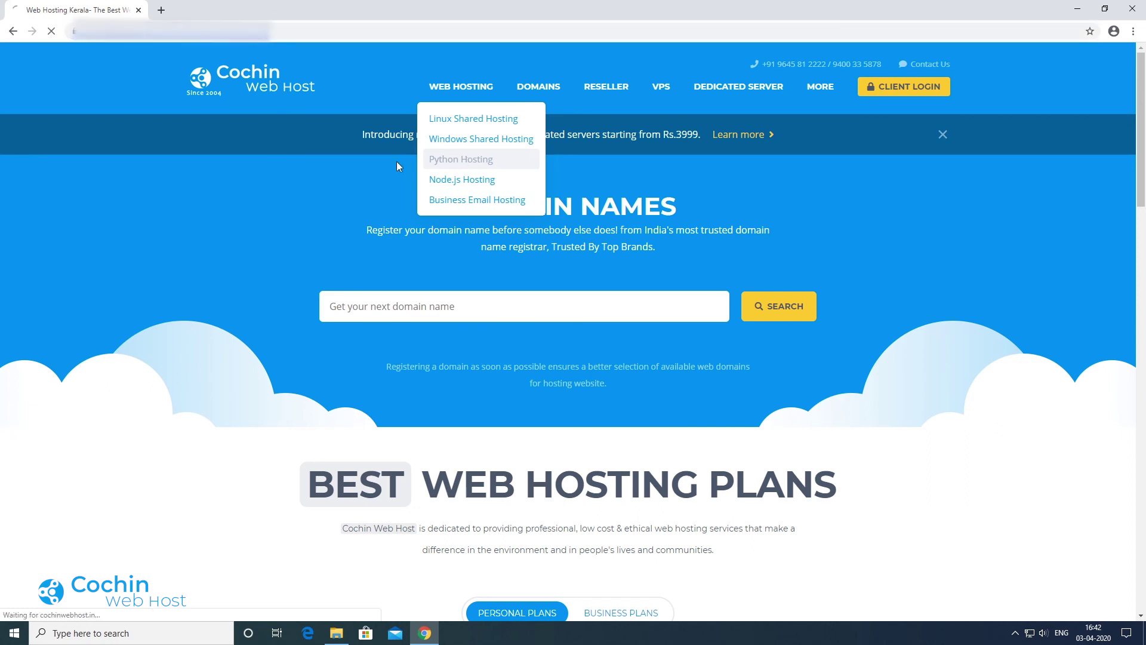
Review the Personal Starter ₹699, Standard ₹899 and Unlimited ₹2799 yearly plans, noting Standard's 10 GB space.
{"action": "scroll", "coordinate": [249, 326], "scroll_direction": "down", "scroll_amount": 4}
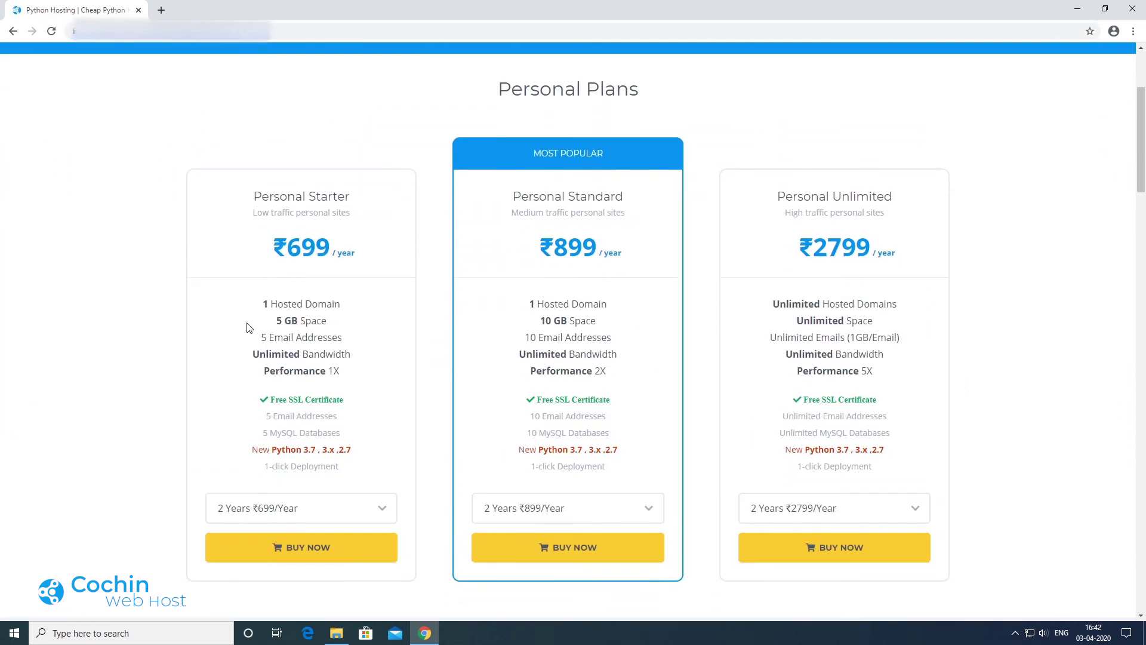
{"action": "scroll", "coordinate": [145, 307], "scroll_direction": "down", "scroll_amount": 1}
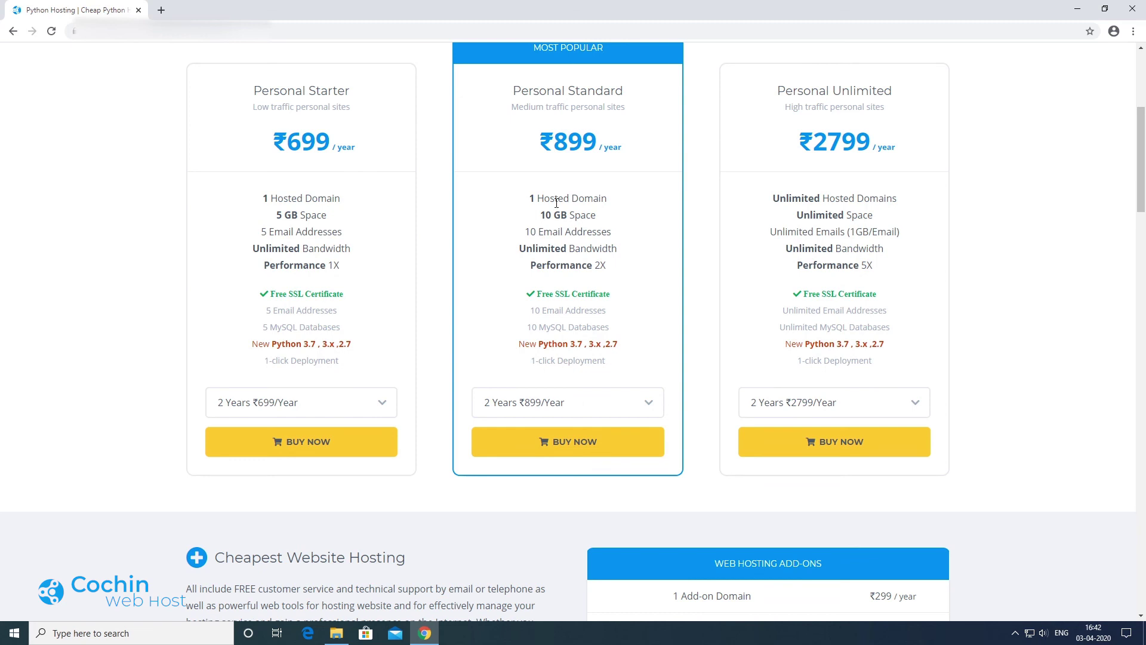
{"action": "left_click_drag", "start_coordinate": [539, 216], "coordinate": [566, 216]}
{"action": "left_click", "coordinate": [506, 361]}
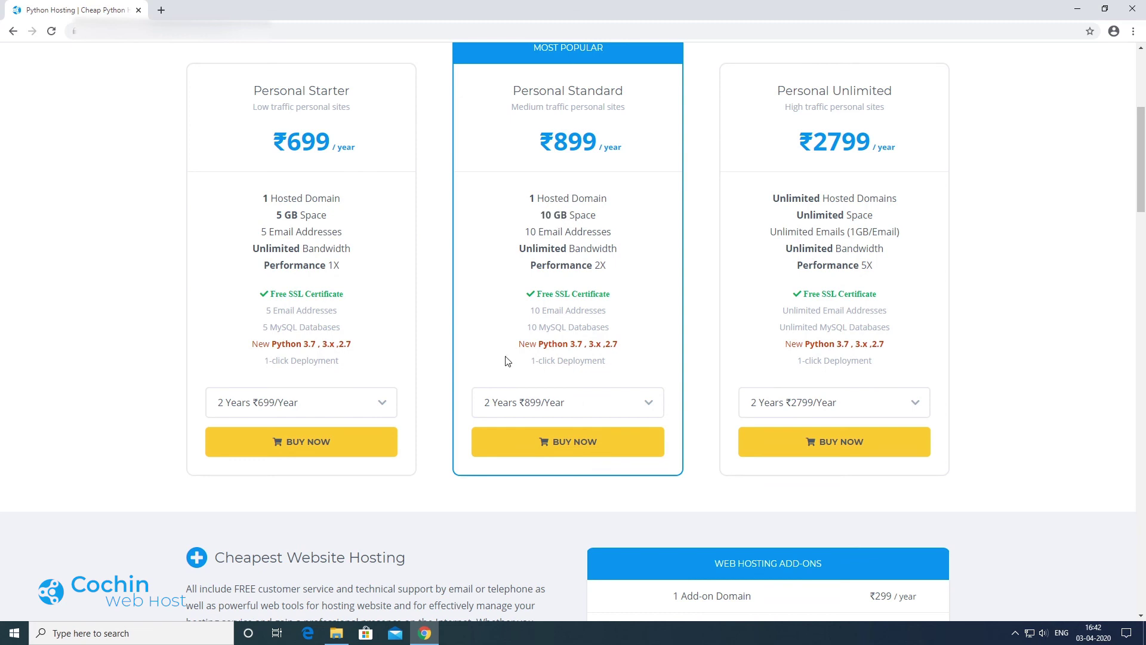